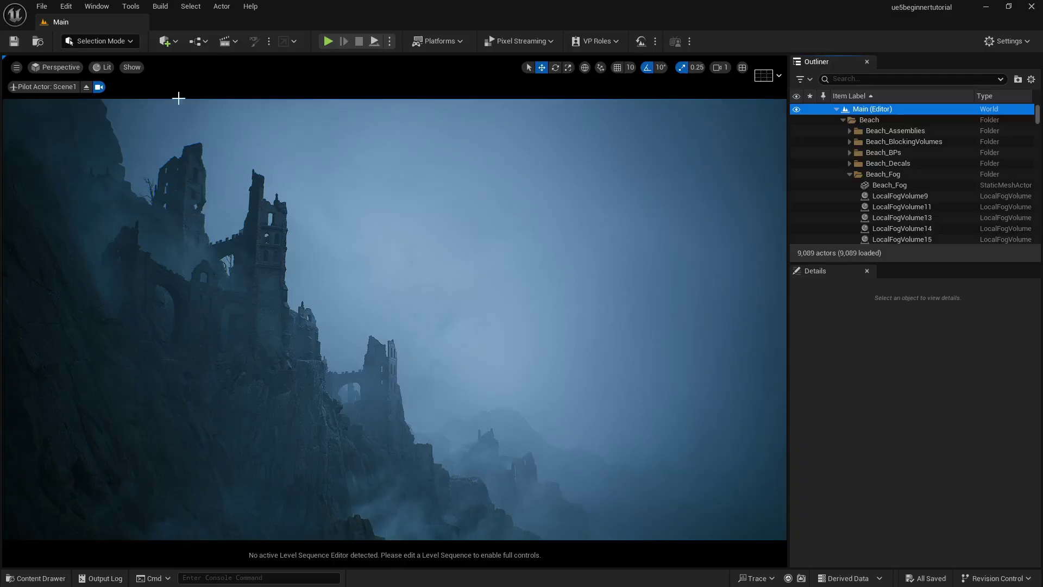
# Open the MasterShots level sequence and preview frame 22 through its shot cameras
pyautogui.click(230, 41)
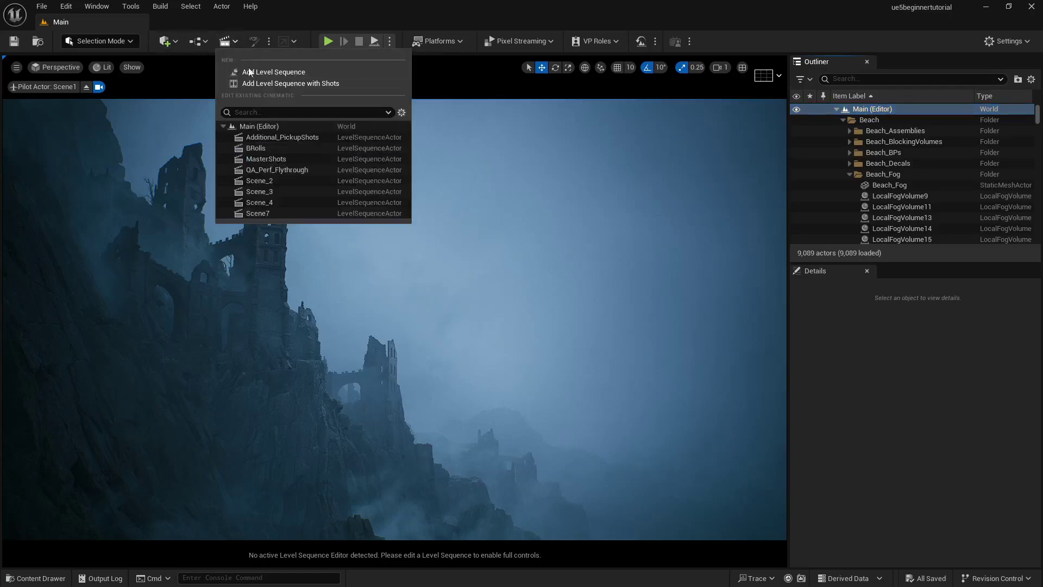
pyautogui.click(293, 159)
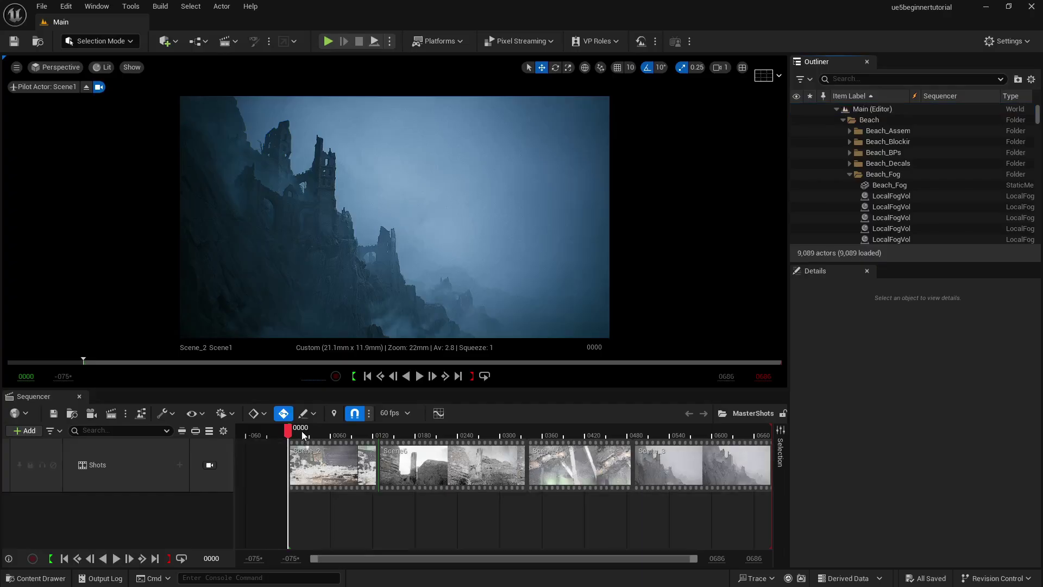
pyautogui.moveTo(291, 433)
pyautogui.mouseDown()
pyautogui.moveTo(761, 450)
pyautogui.moveTo(281, 448)
pyautogui.moveTo(306, 435)
pyautogui.moveTo(286, 434)
pyautogui.moveTo(306, 433)
pyautogui.mouseUp()
pyautogui.click(211, 463)
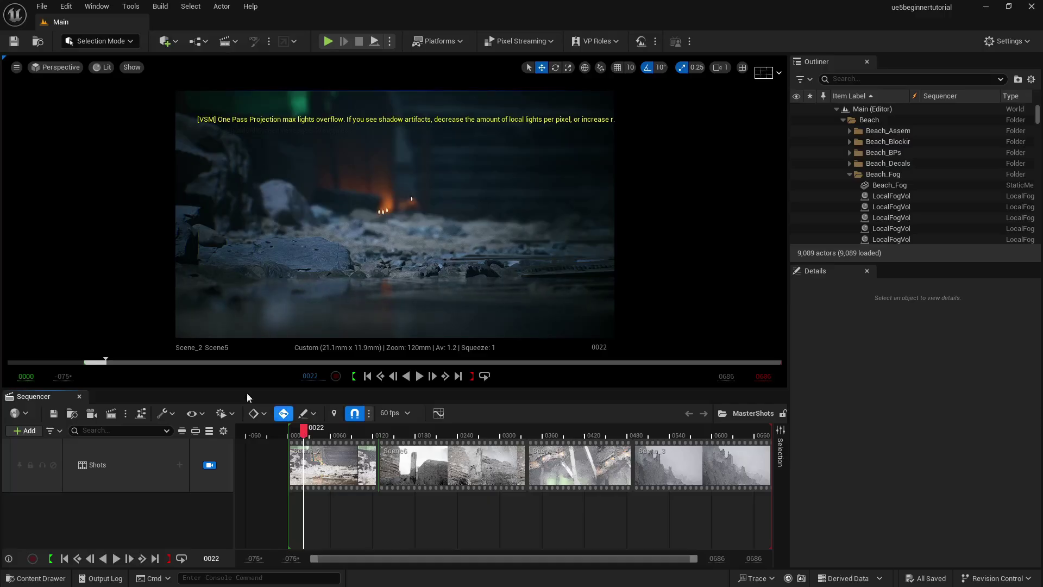
# Search the plugins for "movie ren" to check whether Movie Render Queue is enabled, and close the plugin window
pyautogui.click(67, 7)
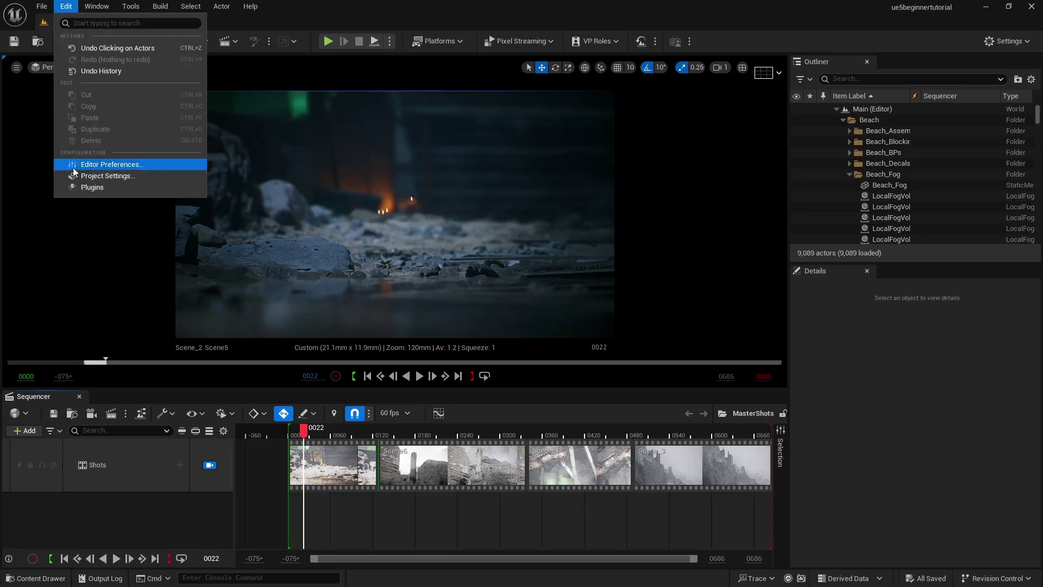
pyautogui.click(79, 188)
pyautogui.write('movie ren')
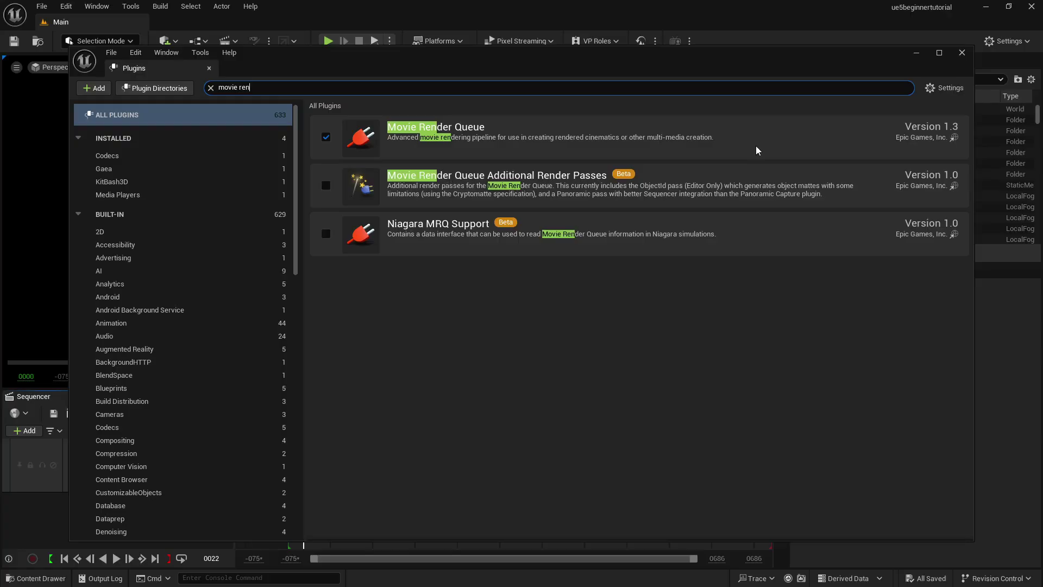
pyautogui.click(962, 52)
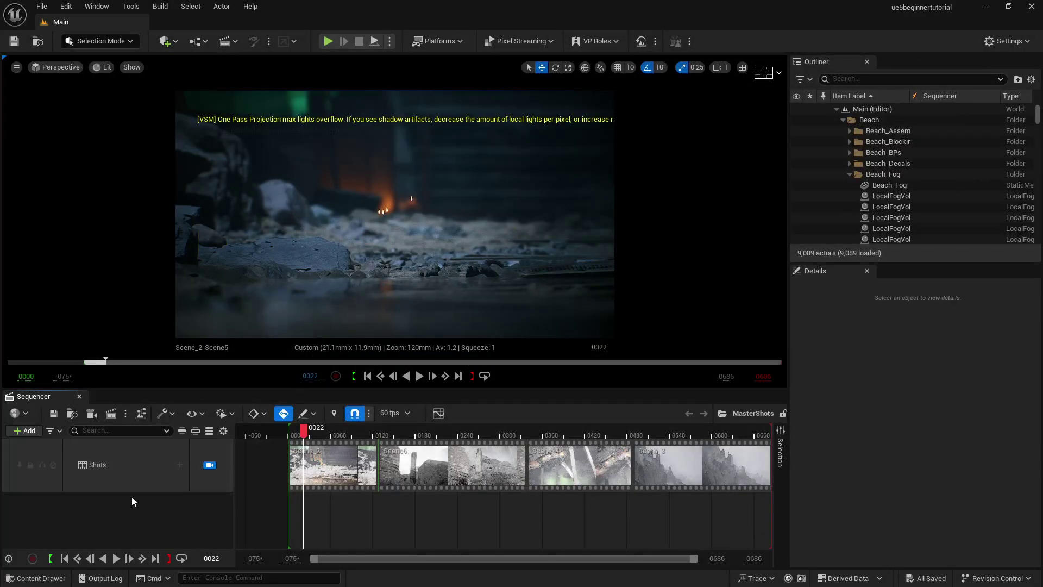
# Render MasterShots with Movie Render Queue as the render option and open the job's unsaved configuration
pyautogui.click(111, 413)
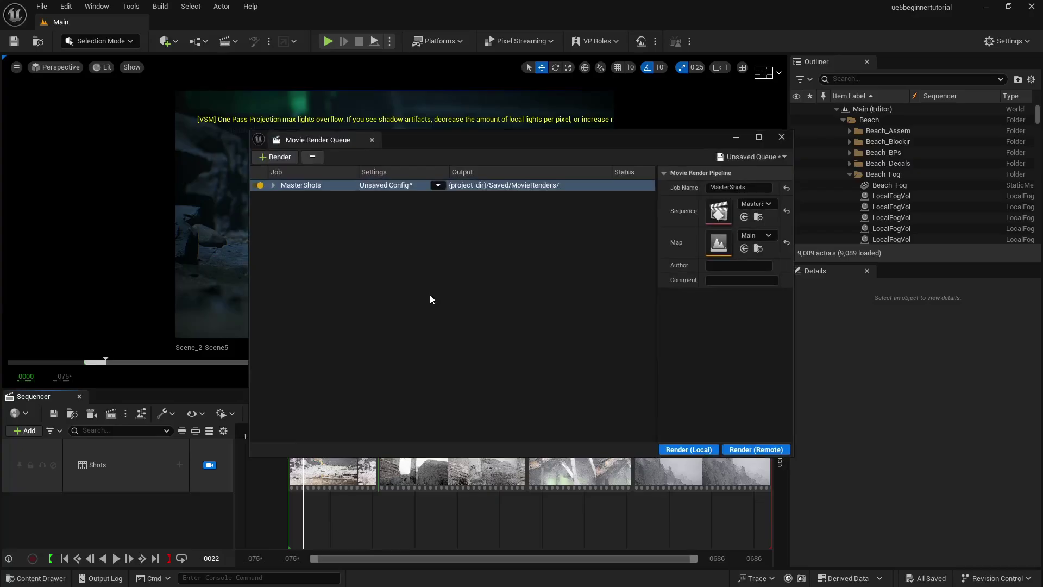
pyautogui.click(781, 137)
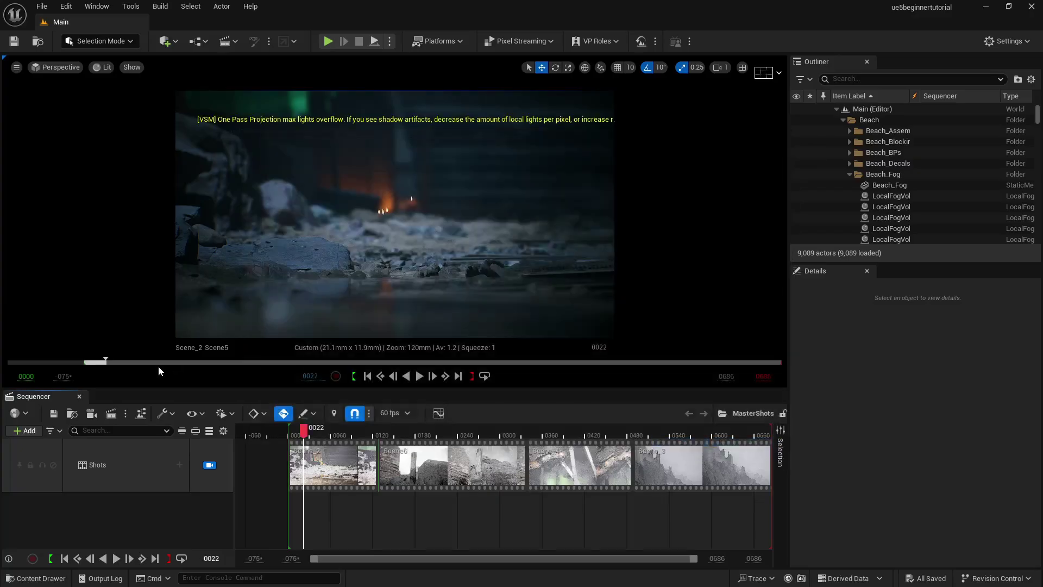
pyautogui.click(126, 414)
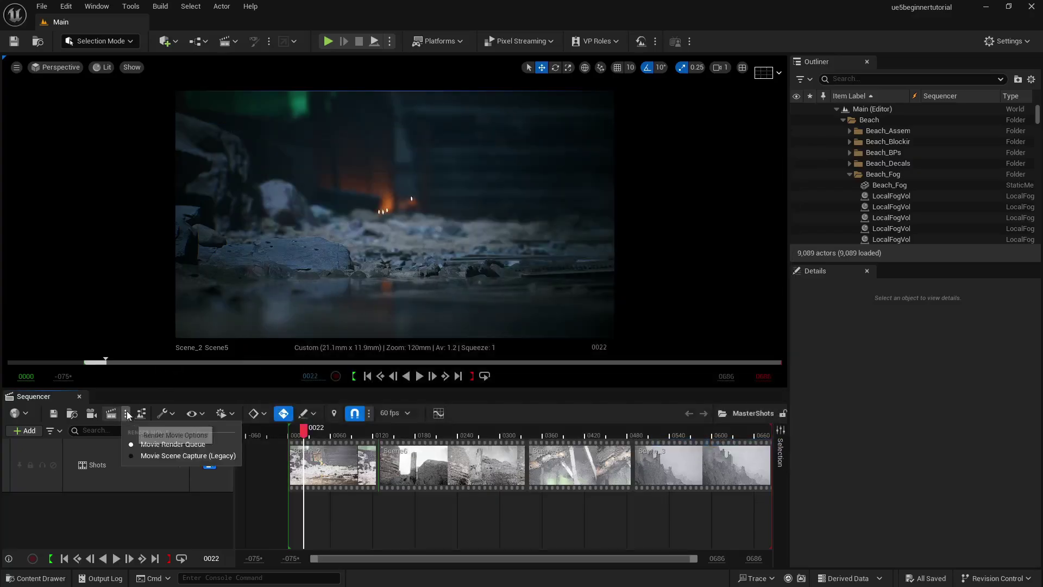
pyautogui.click(173, 445)
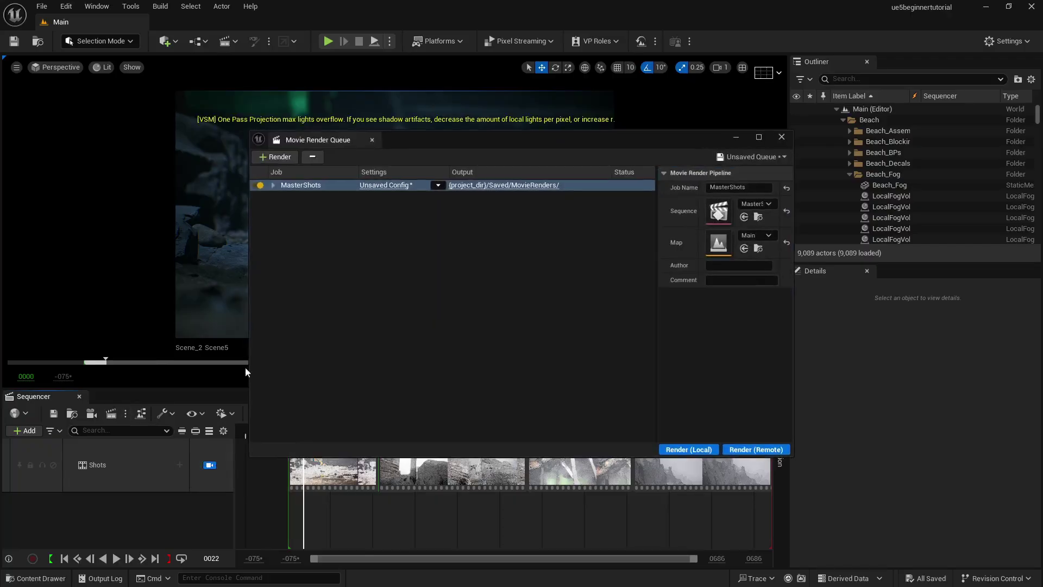
pyautogui.click(395, 186)
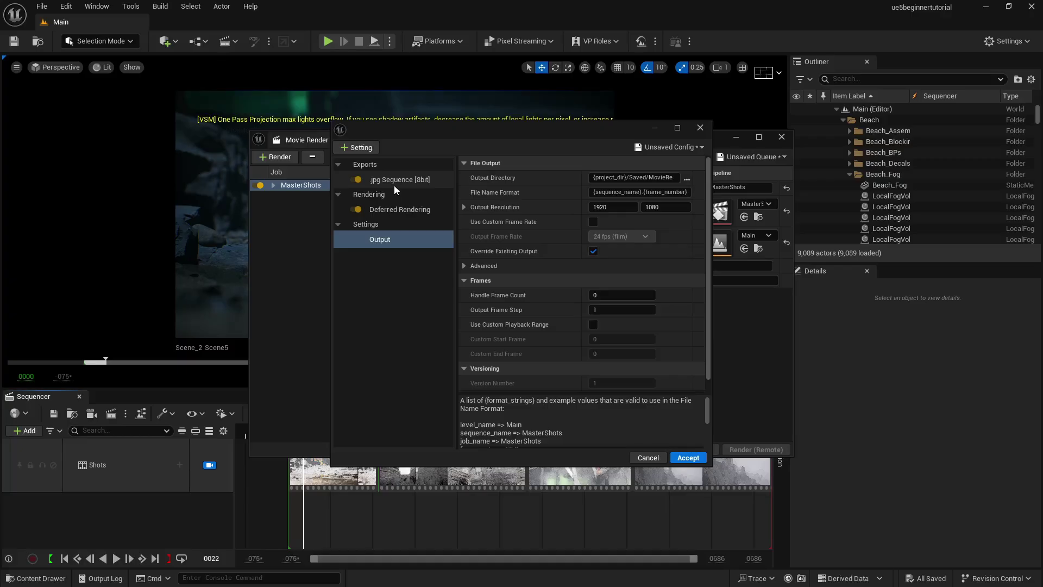
# Replace the .jpg export with an .exr Sequence [16bit] export and check its compression options
pyautogui.click(395, 185)
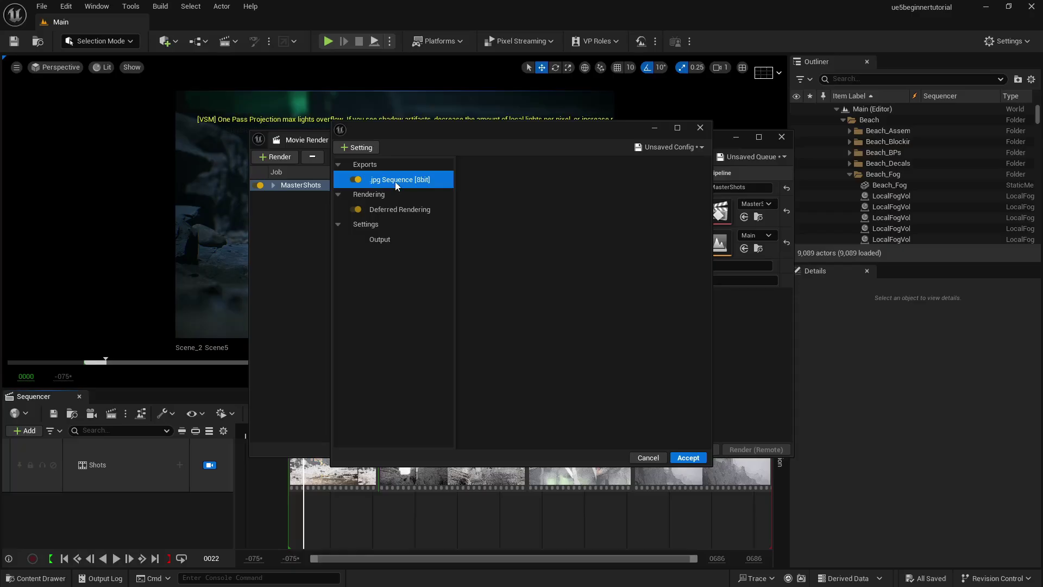
pyautogui.press('Delete')
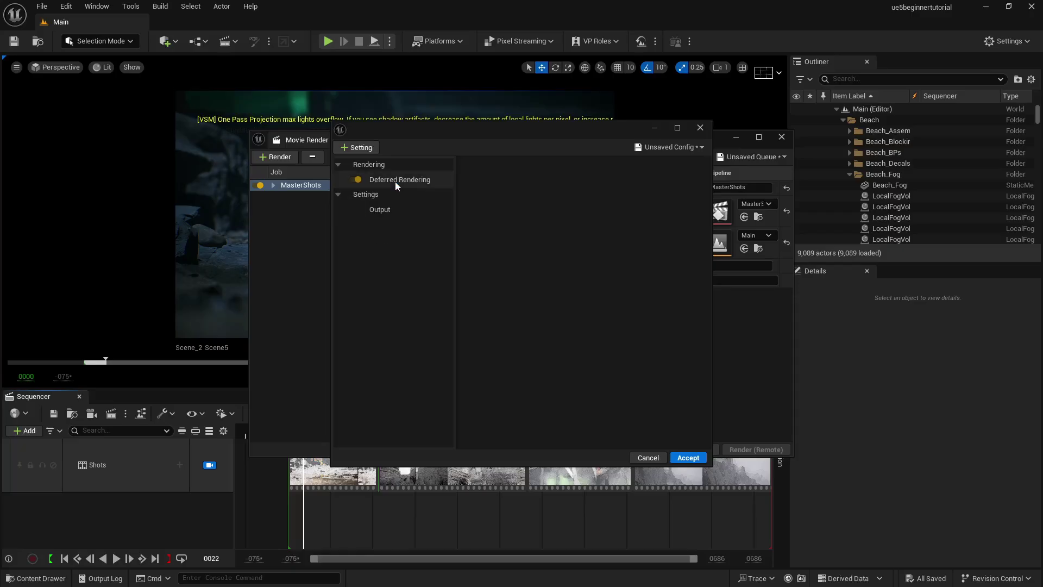
pyautogui.click(361, 148)
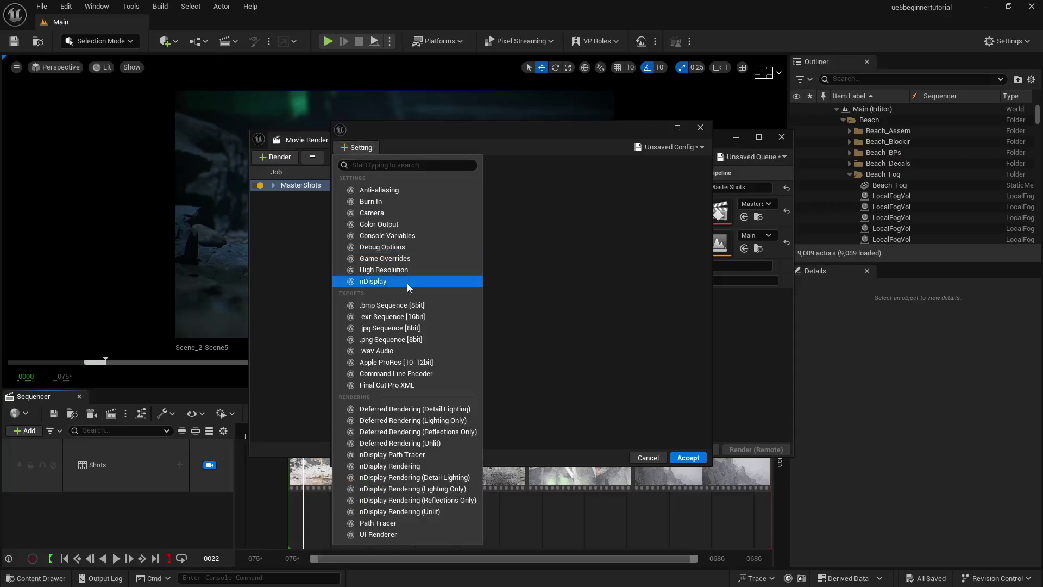
pyautogui.click(404, 317)
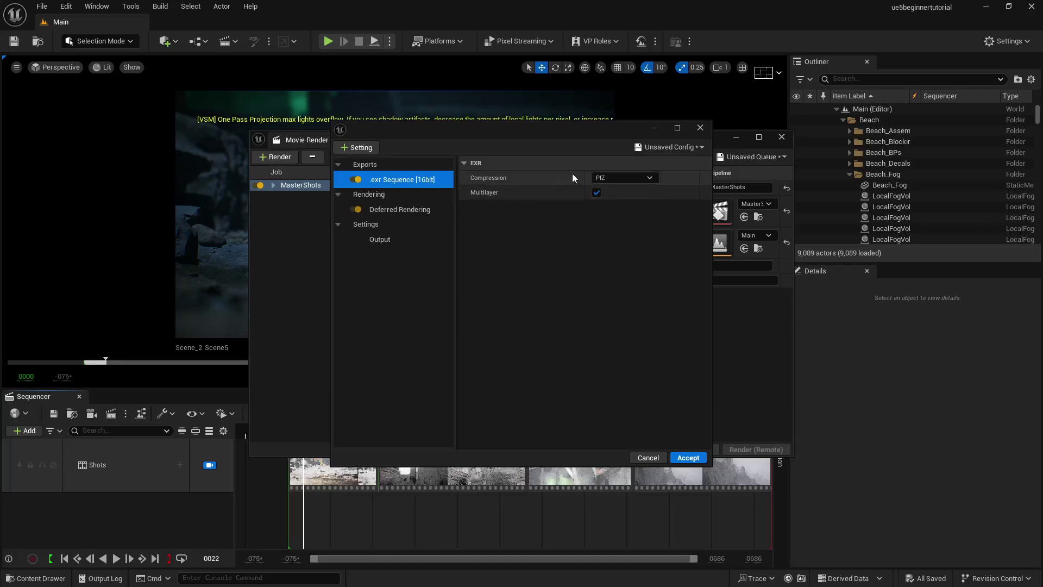
pyautogui.click(596, 179)
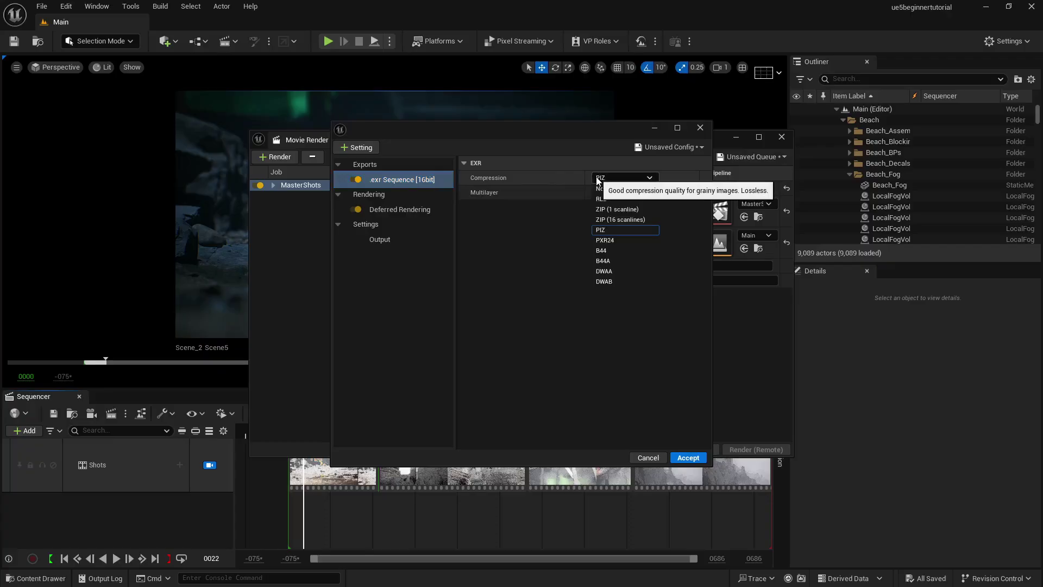
pyautogui.click(528, 241)
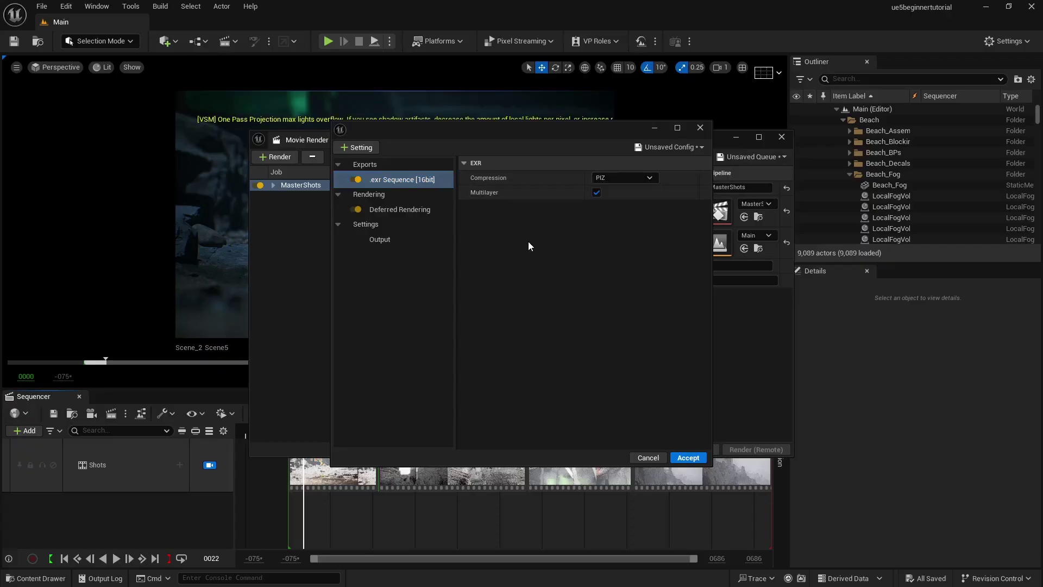
# Add a Color Output setting with Disable Tone Curve enabled, and switch the Color Output setting off
pyautogui.click(359, 147)
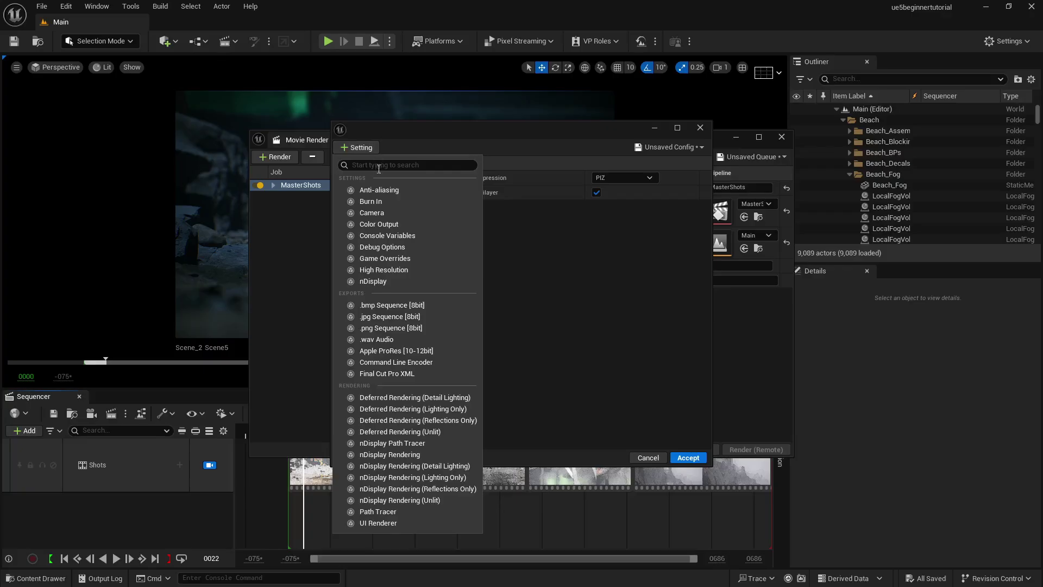
pyautogui.click(390, 225)
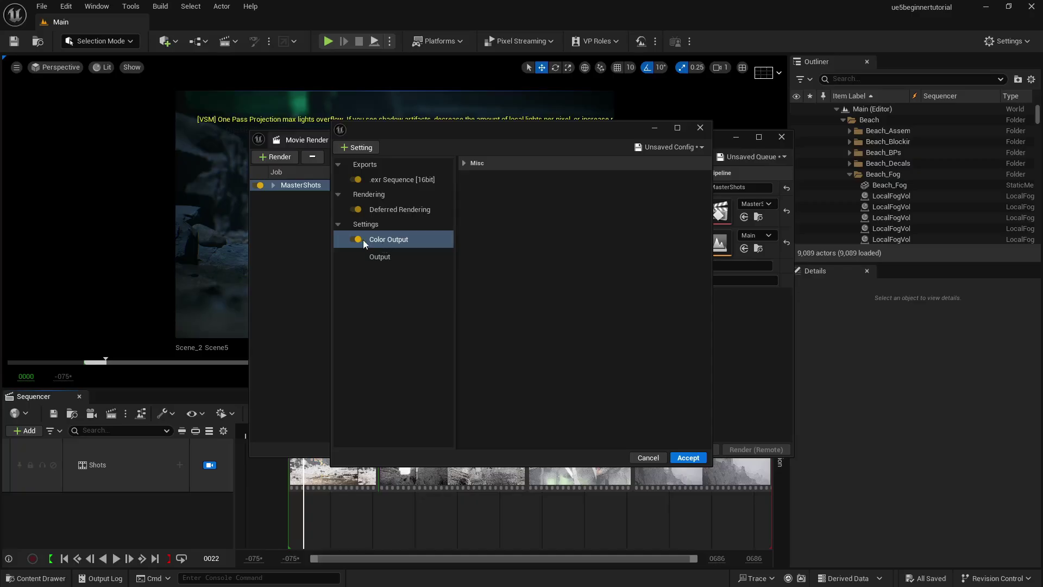
pyautogui.click(389, 245)
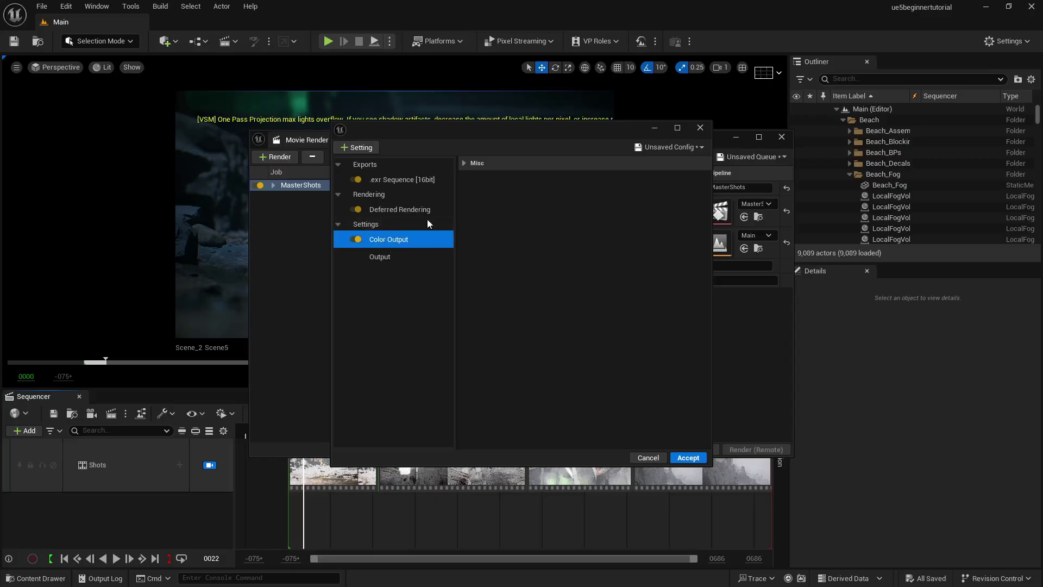
pyautogui.click(465, 163)
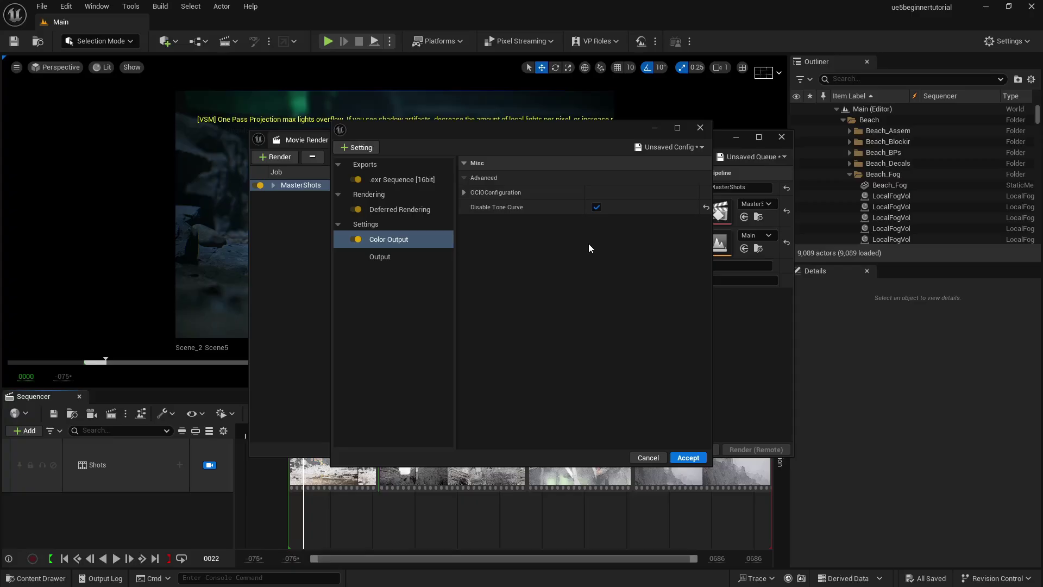
pyautogui.click(354, 239)
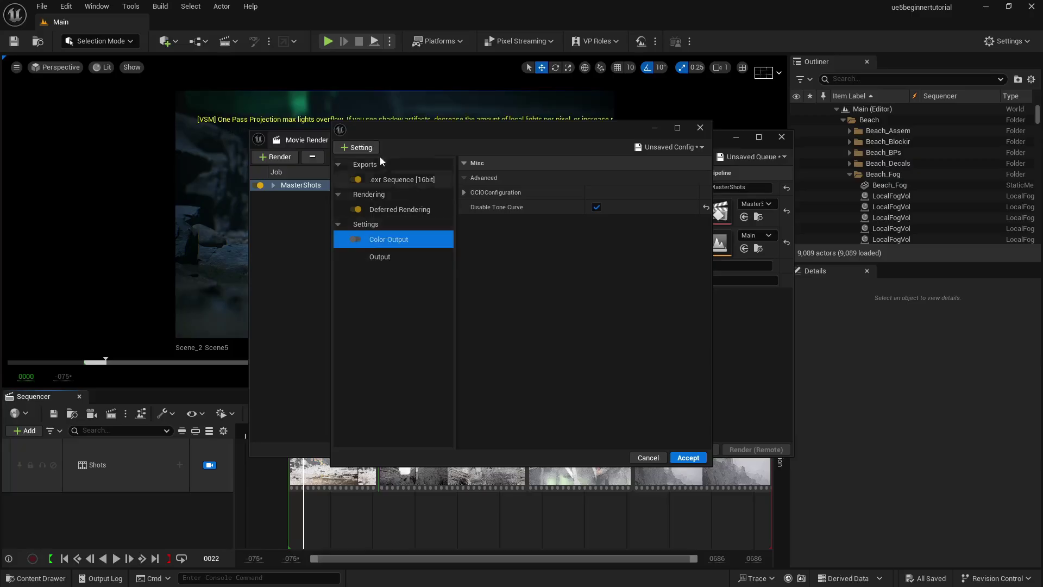
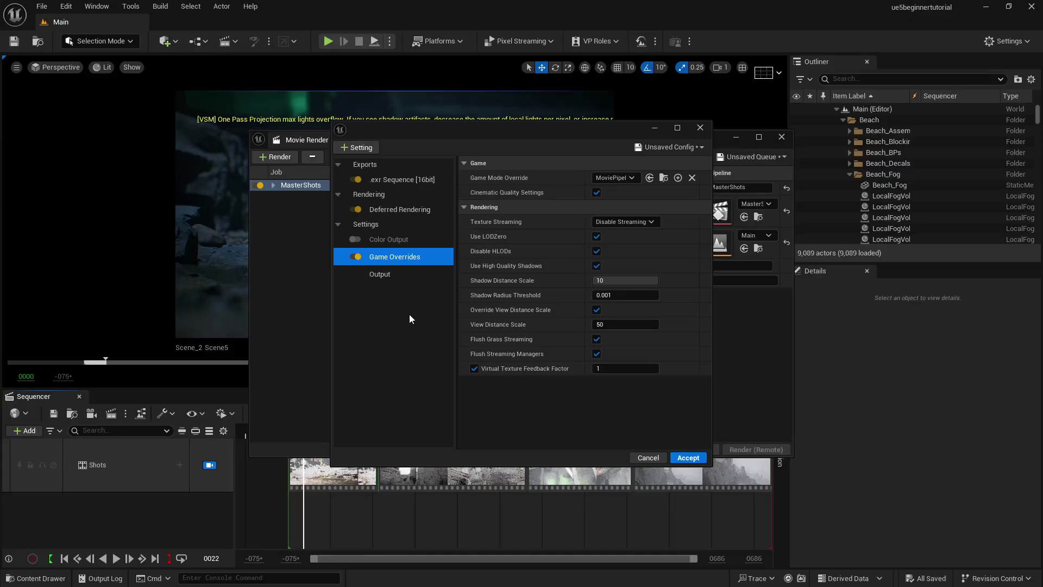
# Look through the engine scalability groups and compare them with the Cinematic Quality Settings option in Game Overrides
pyautogui.click(1018, 44)
pyautogui.moveTo(966, 229)
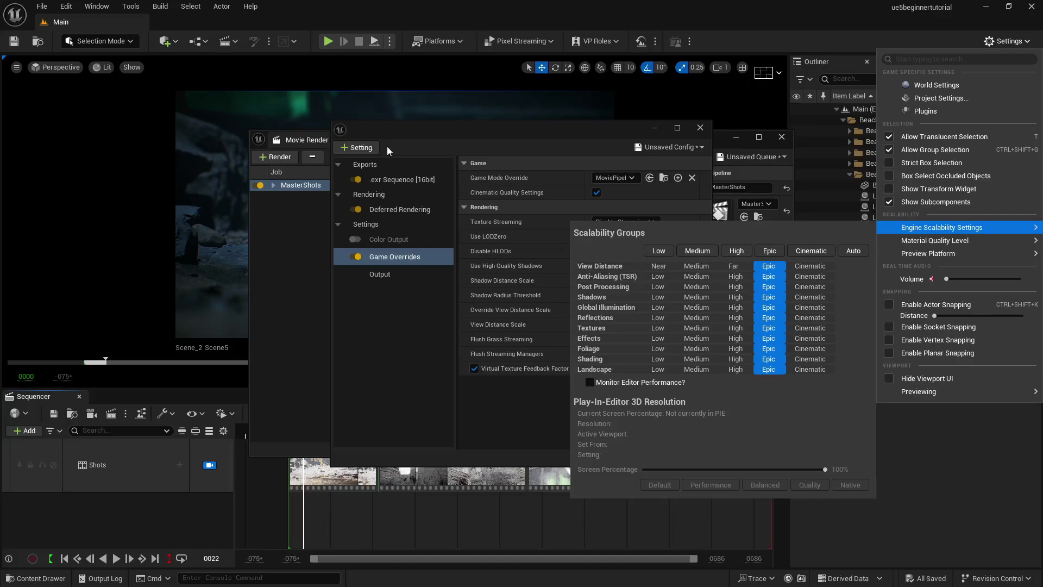
pyautogui.click(423, 263)
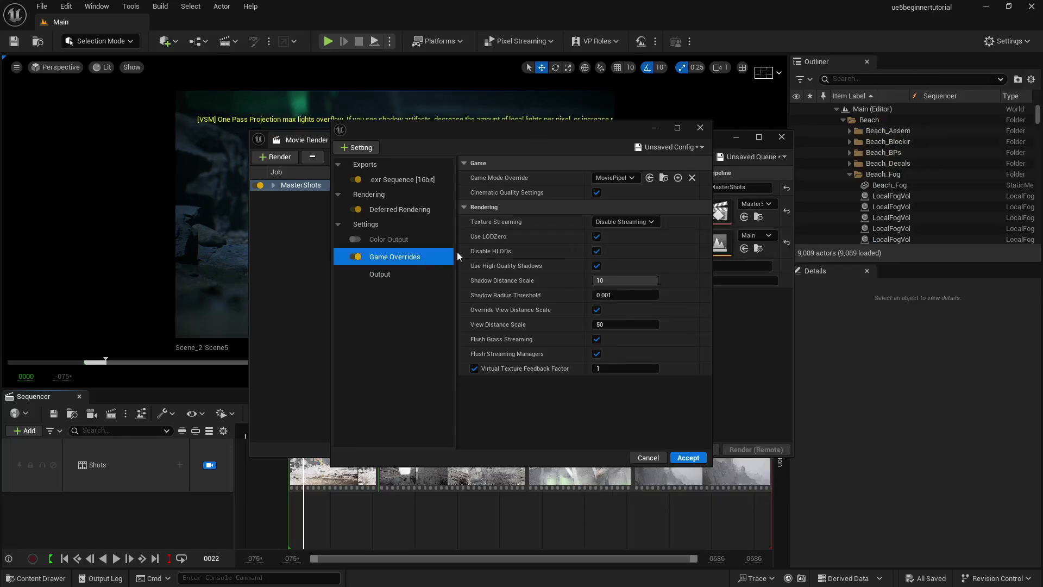
pyautogui.moveTo(535, 193)
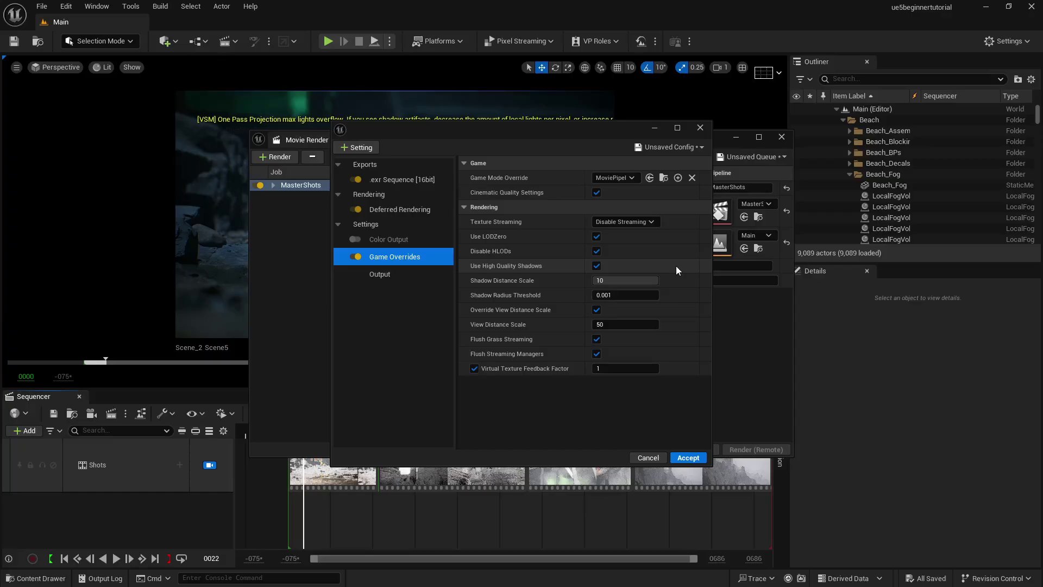
# Add an Anti-aliasing setting with a Temporal Sample Count of 17 and enable Override Anti Aliasing
pyautogui.click(358, 149)
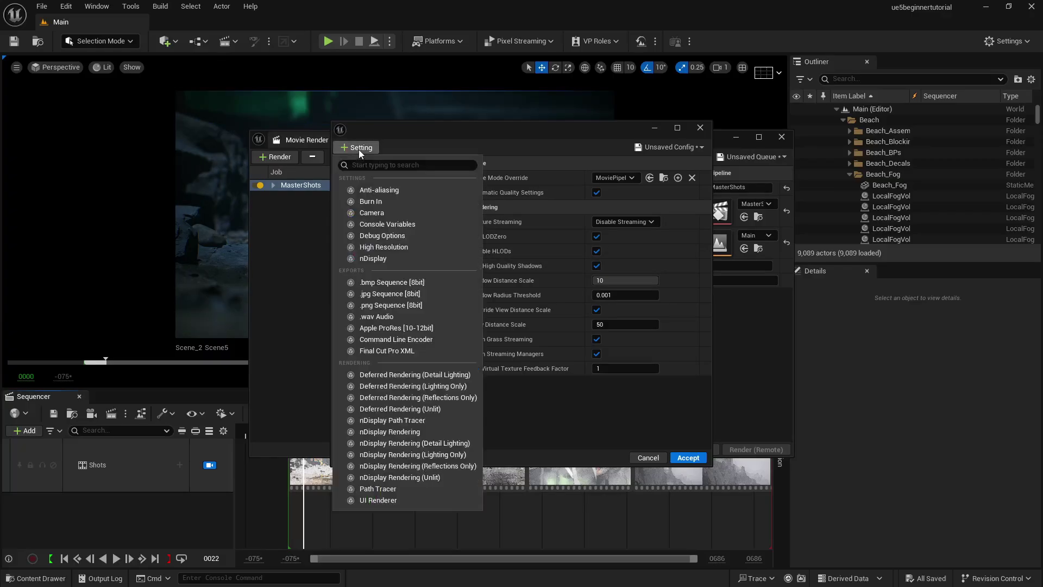
pyautogui.click(370, 190)
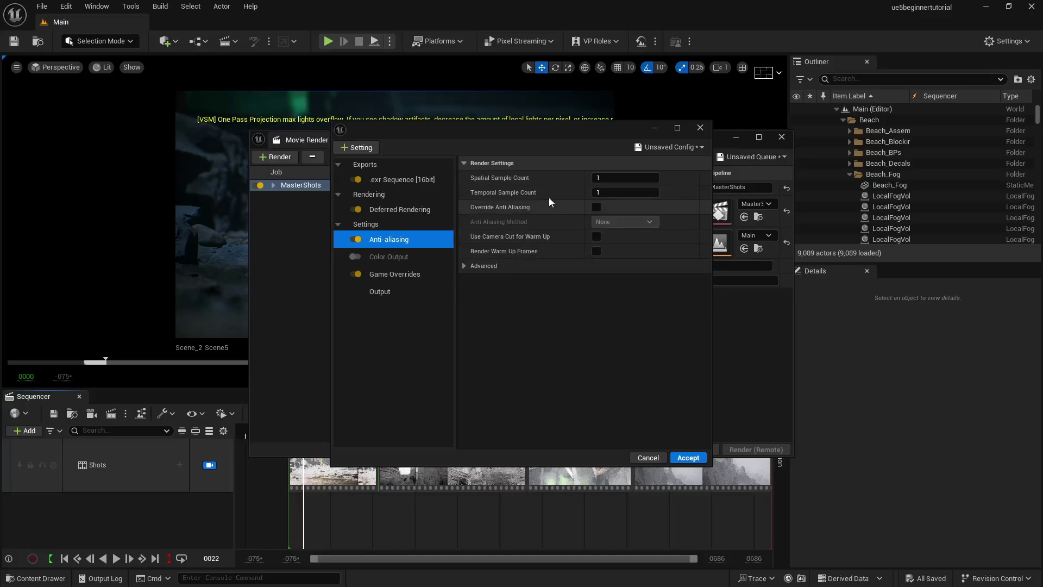
pyautogui.moveTo(515, 184)
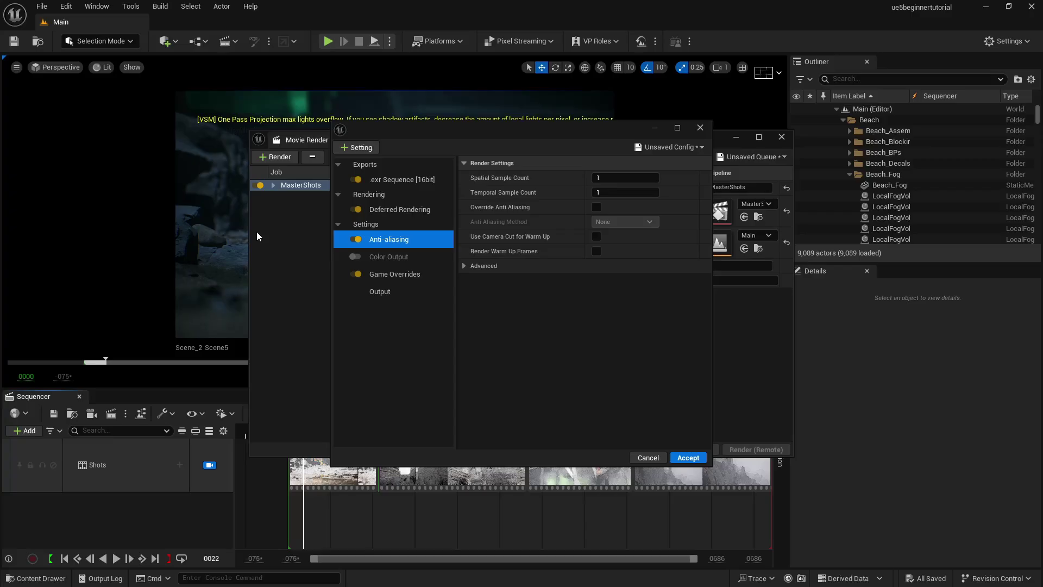
pyautogui.click(606, 193)
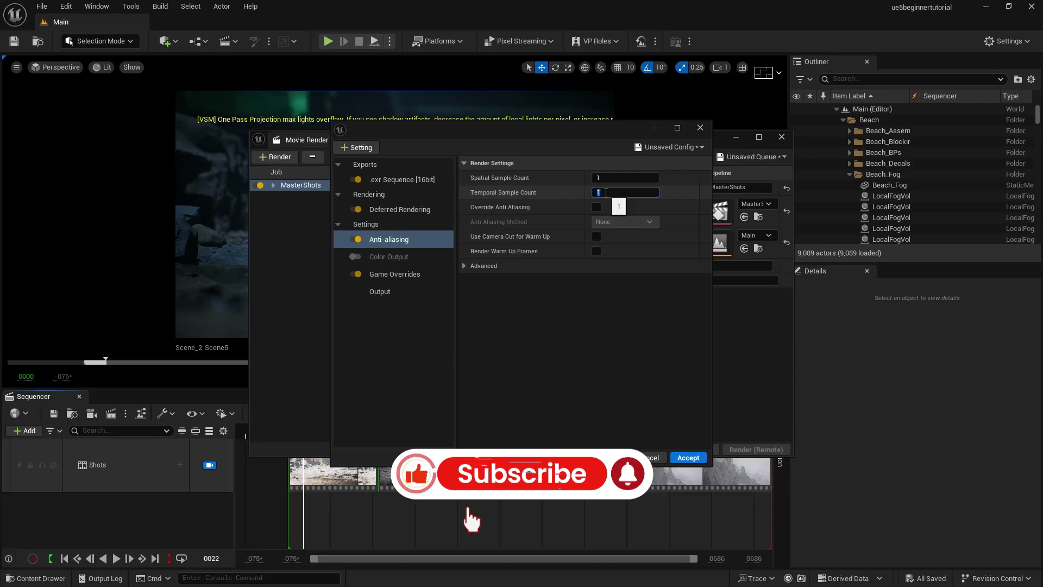
pyautogui.write('17')
pyautogui.press('Return')
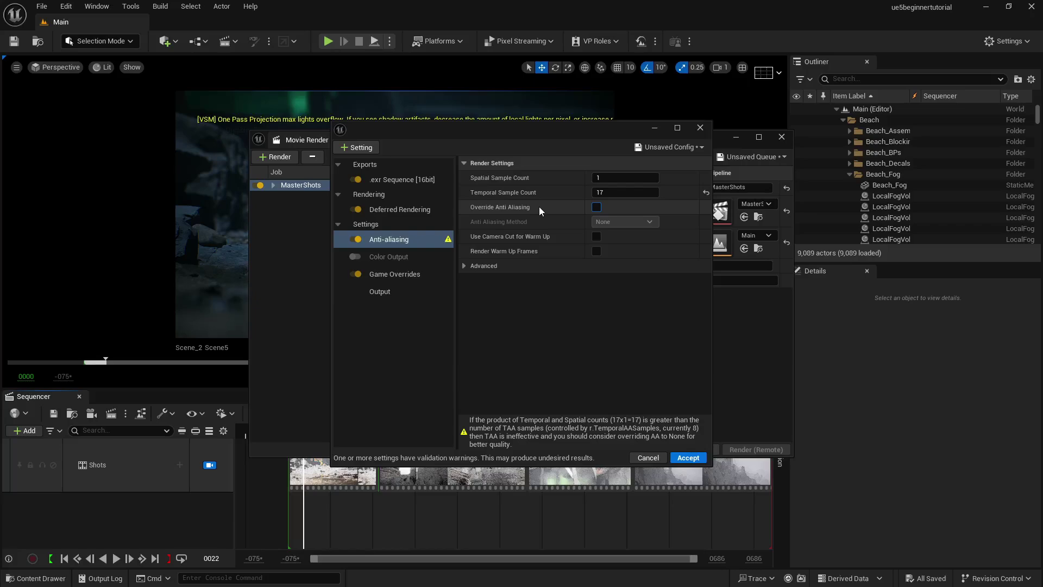
pyautogui.click(596, 207)
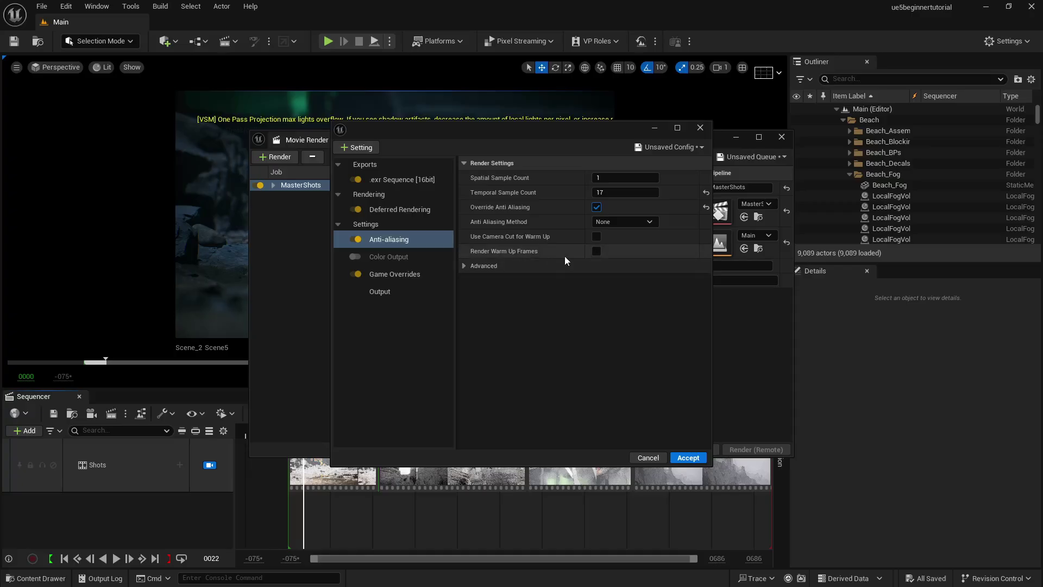
# Enable Render Warm Up Frames and set the Engine Warm Up Count to 32 in the Anti-aliasing setting
pyautogui.click(596, 251)
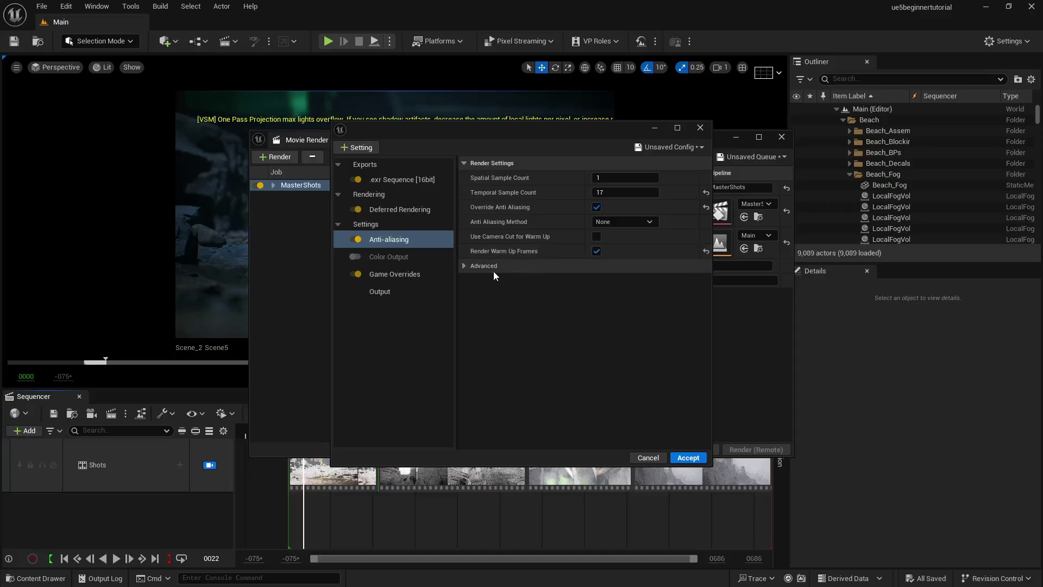
pyautogui.click(463, 265)
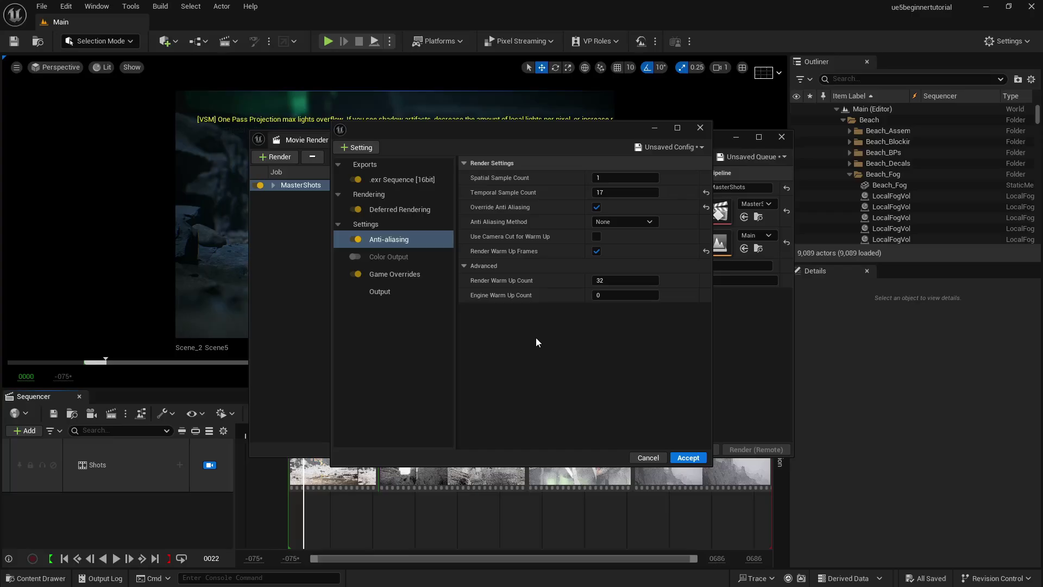
pyautogui.click(611, 295)
pyautogui.write('32')
pyautogui.press('Return')
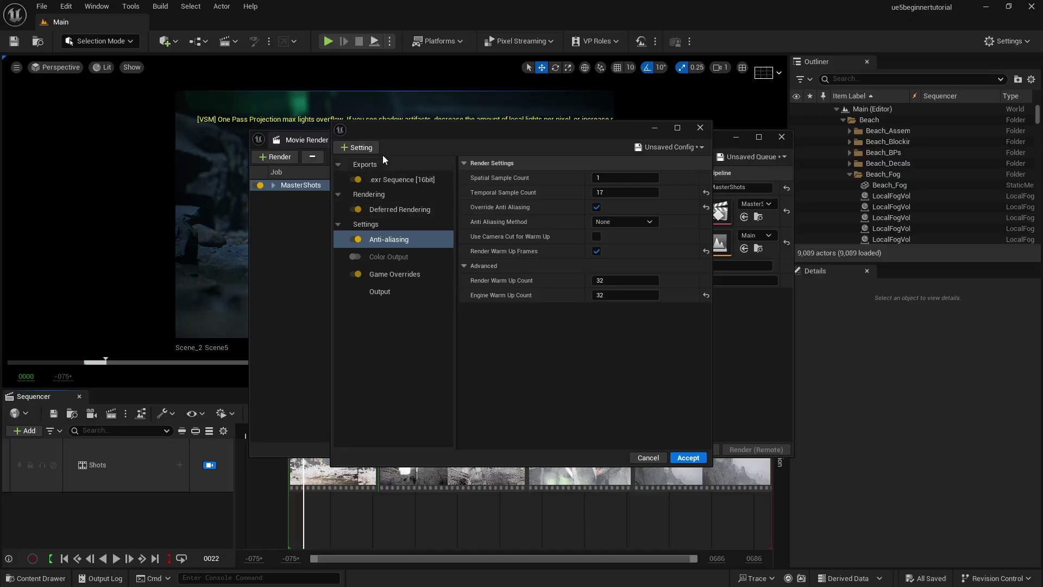
# Add a Console Variables setting containing the variable r.ScreenPercentage with a value of 100
pyautogui.click(367, 149)
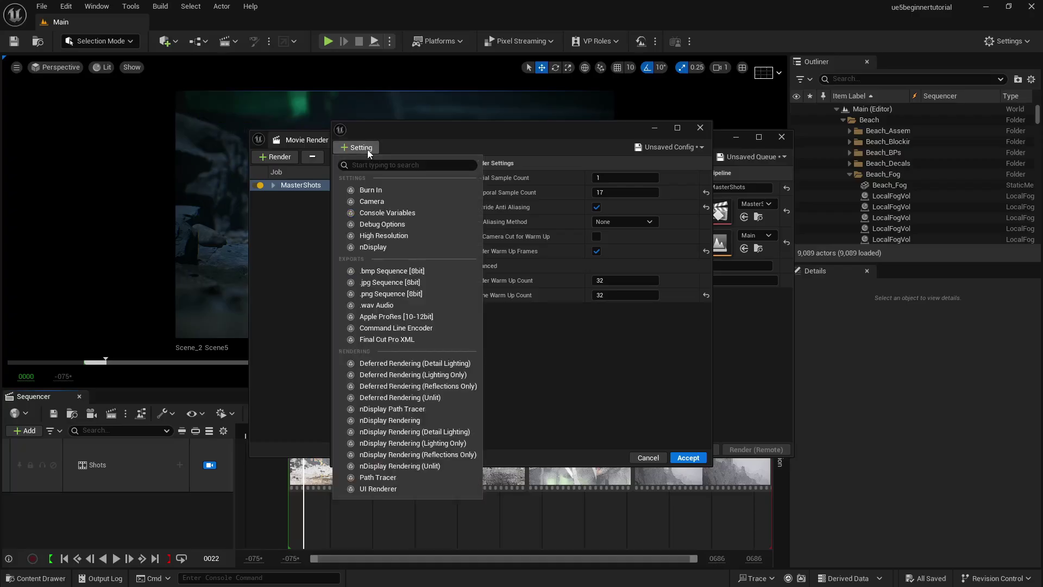
pyautogui.click(383, 213)
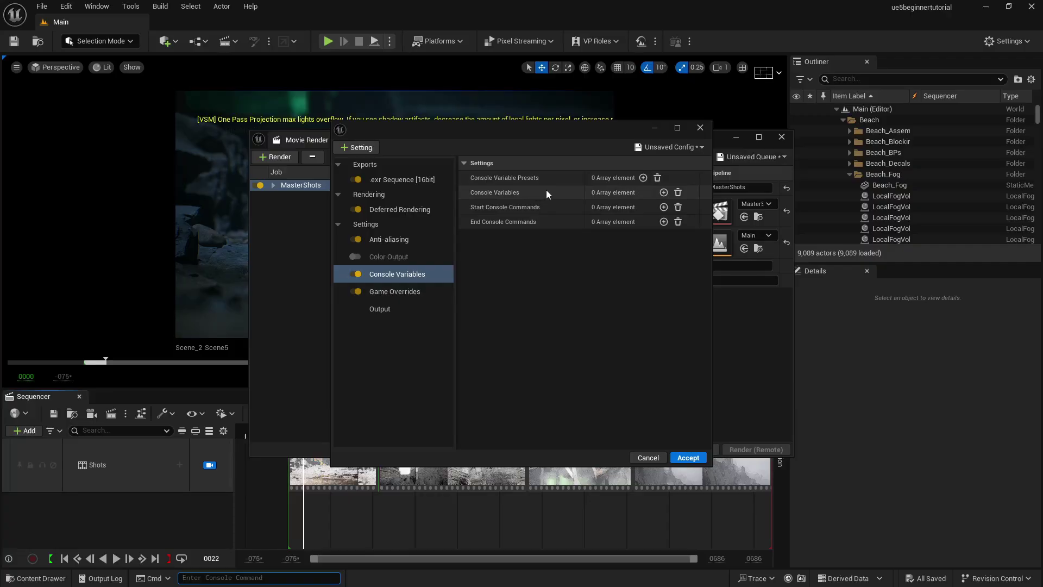
pyautogui.click(663, 192)
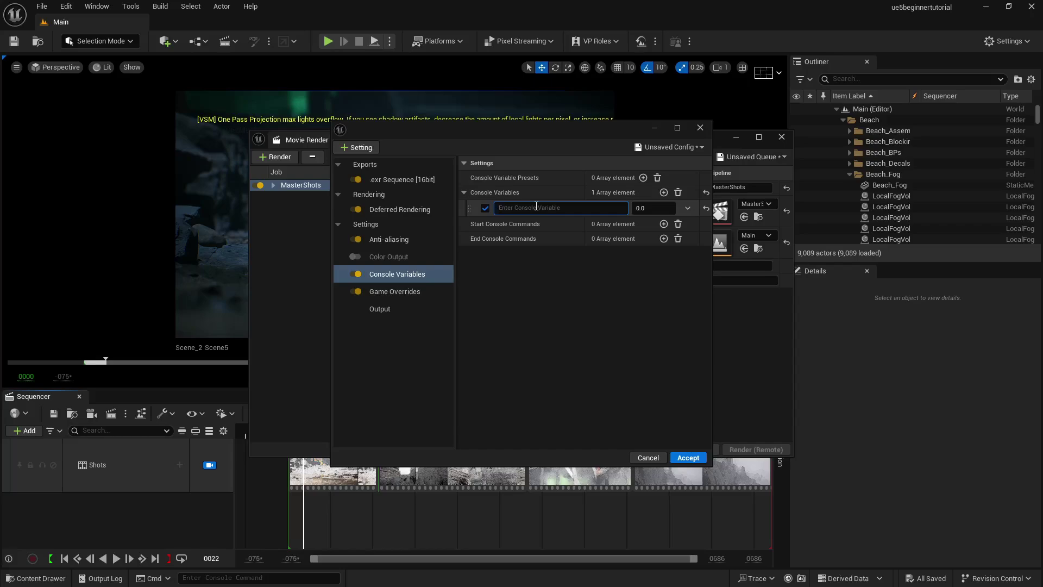
pyautogui.write('r.screenPercentage')
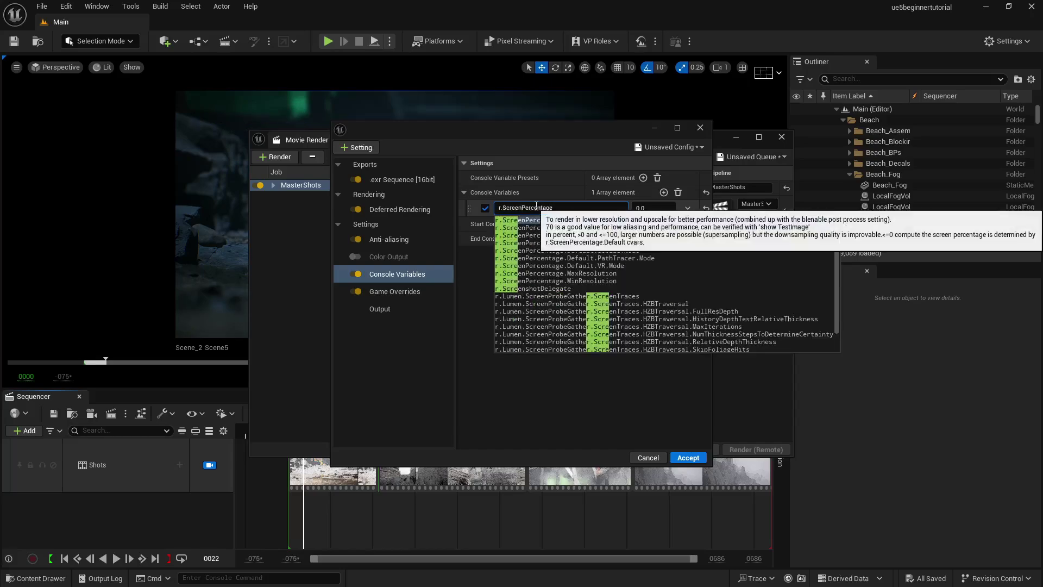
pyautogui.click(535, 220)
pyautogui.click(650, 209)
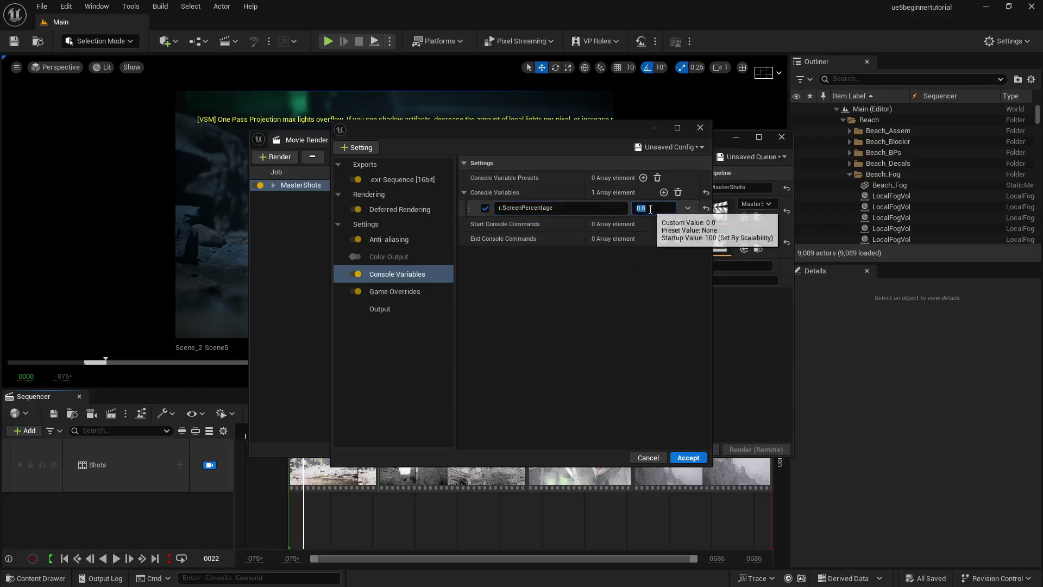
pyautogui.write('100')
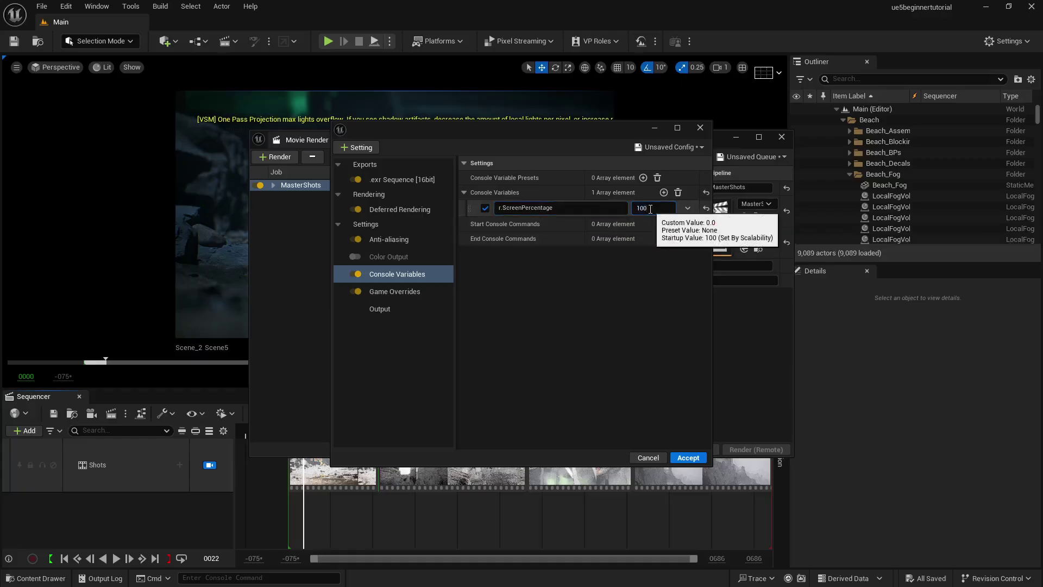
pyautogui.press('Return')
# Check the Output resolution settings and set the r.ScreenPercentage console variable to 200
pyautogui.click(389, 310)
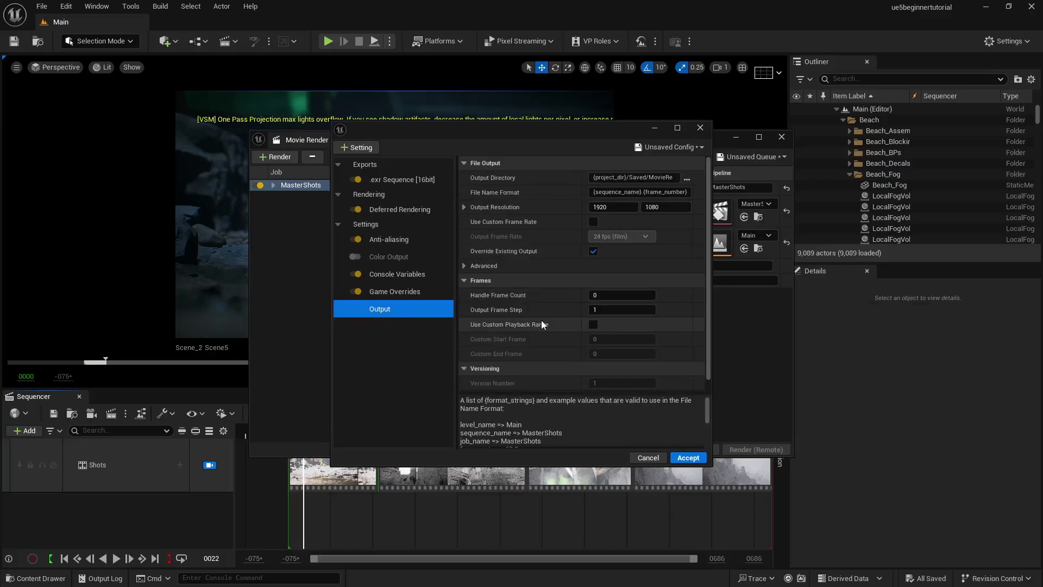
pyautogui.click(380, 273)
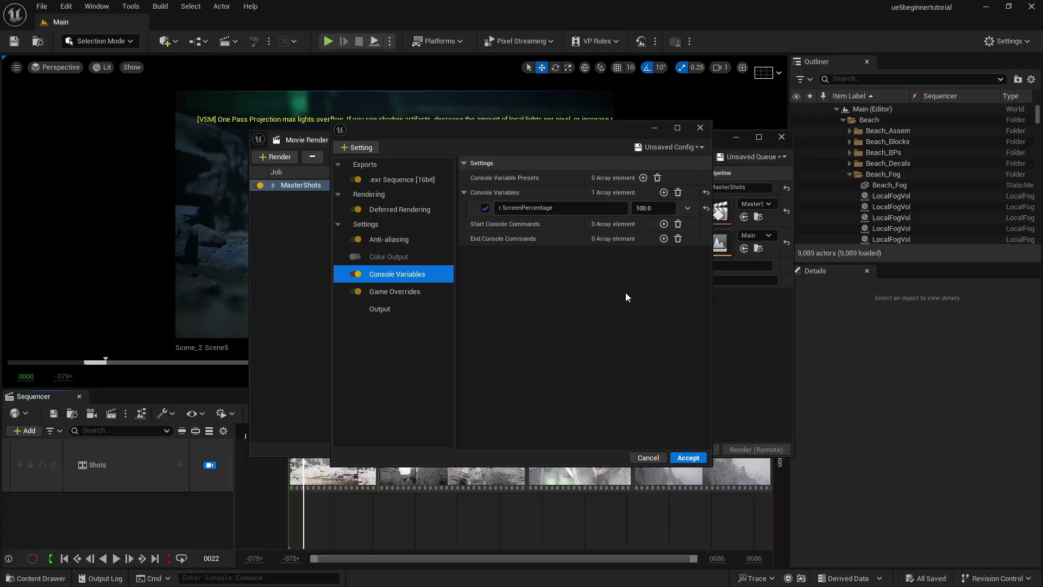
pyautogui.click(655, 206)
pyautogui.write('200')
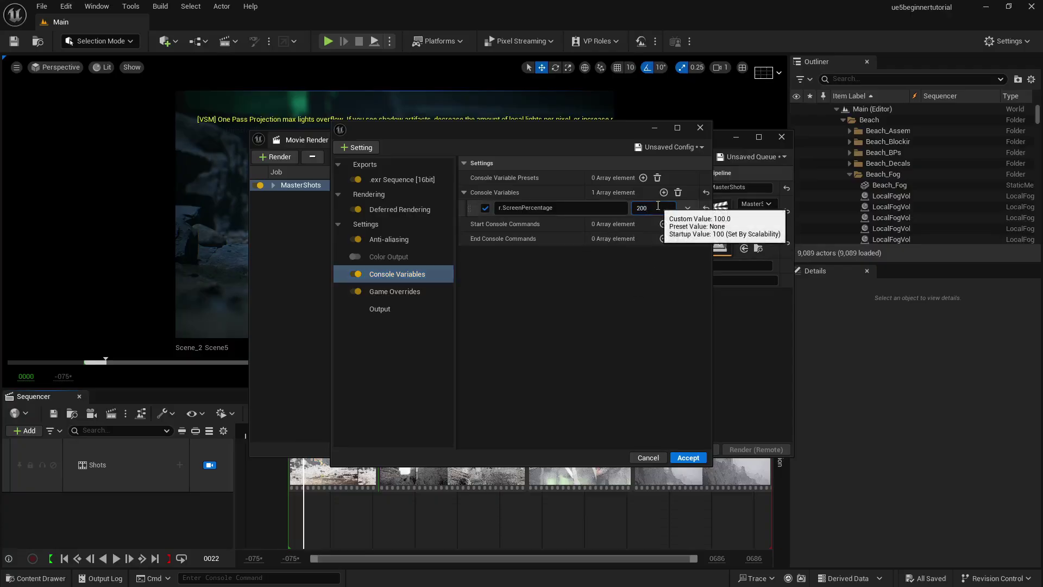
pyautogui.click(498, 341)
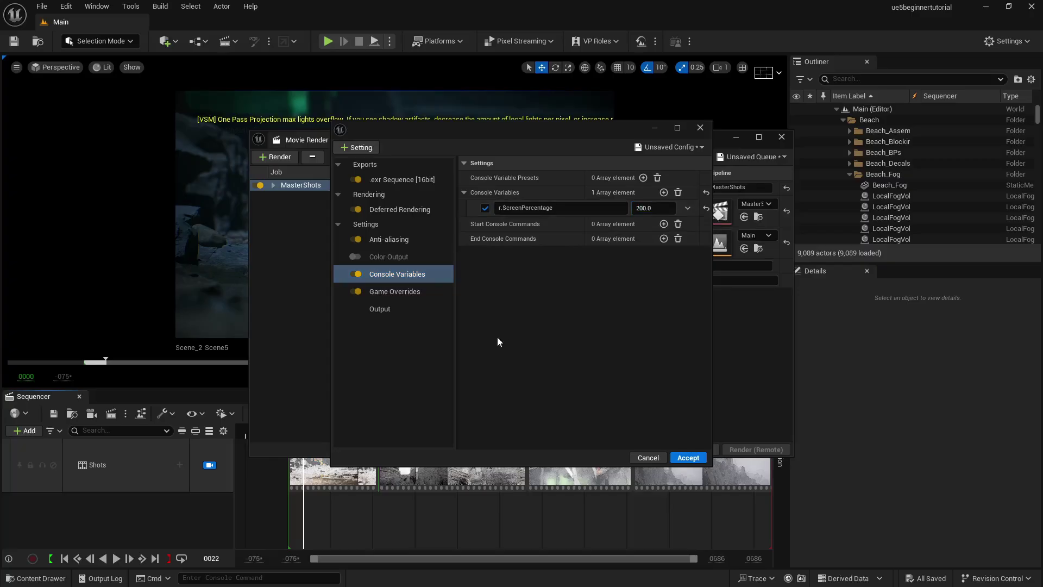
# Compare with the Output resolution again and set the r.ScreenPercentage console variable to 140
pyautogui.click(410, 315)
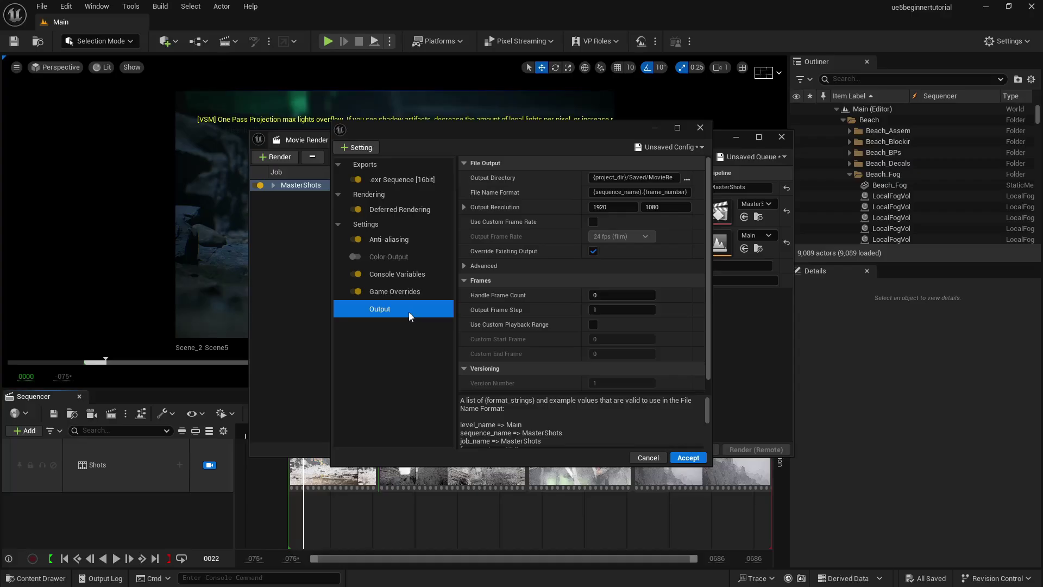
pyautogui.click(398, 274)
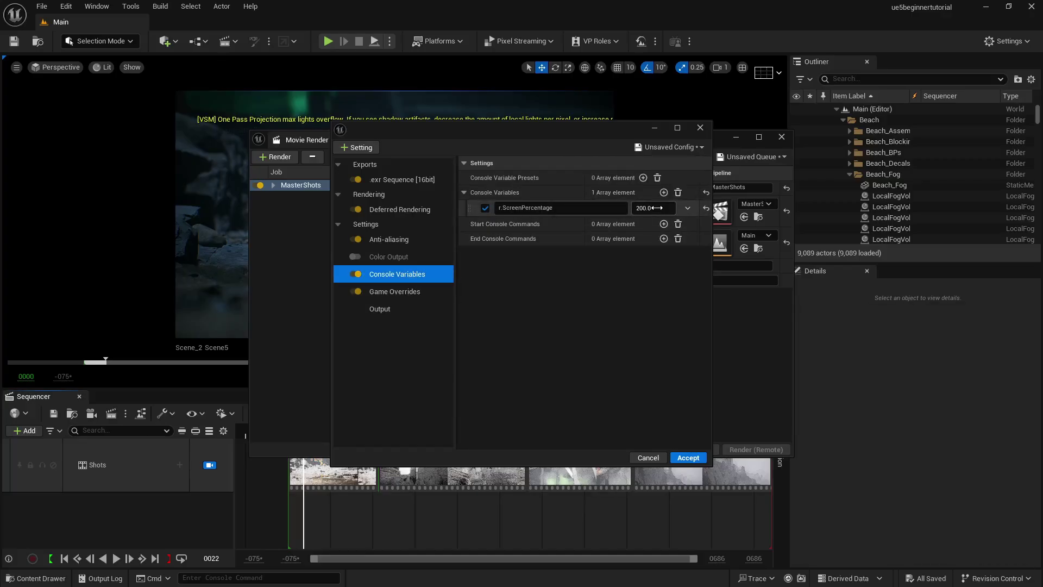
pyautogui.click(656, 208)
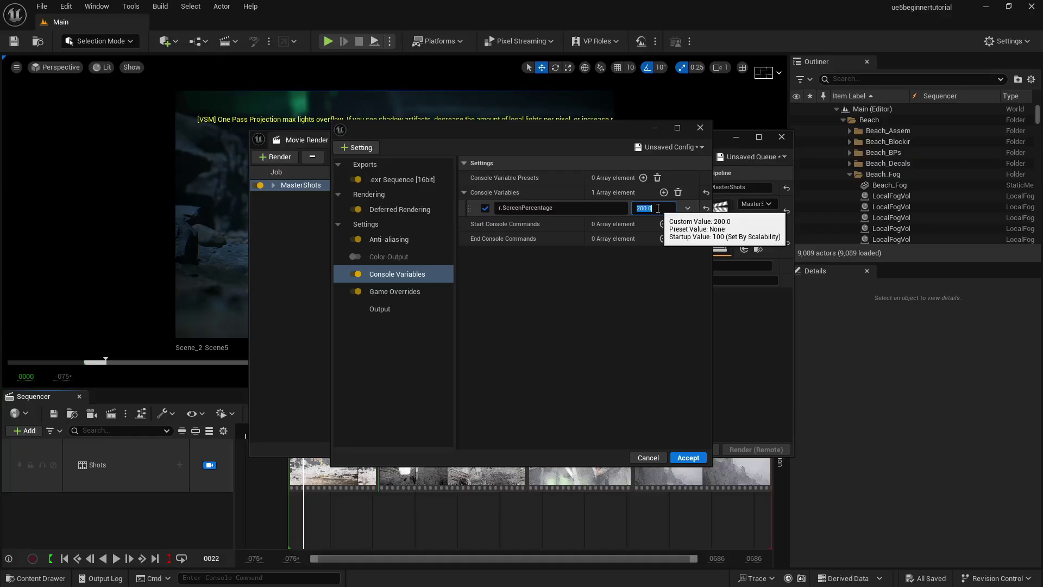
pyautogui.write('140')
pyautogui.press('Return')
pyautogui.click(652, 287)
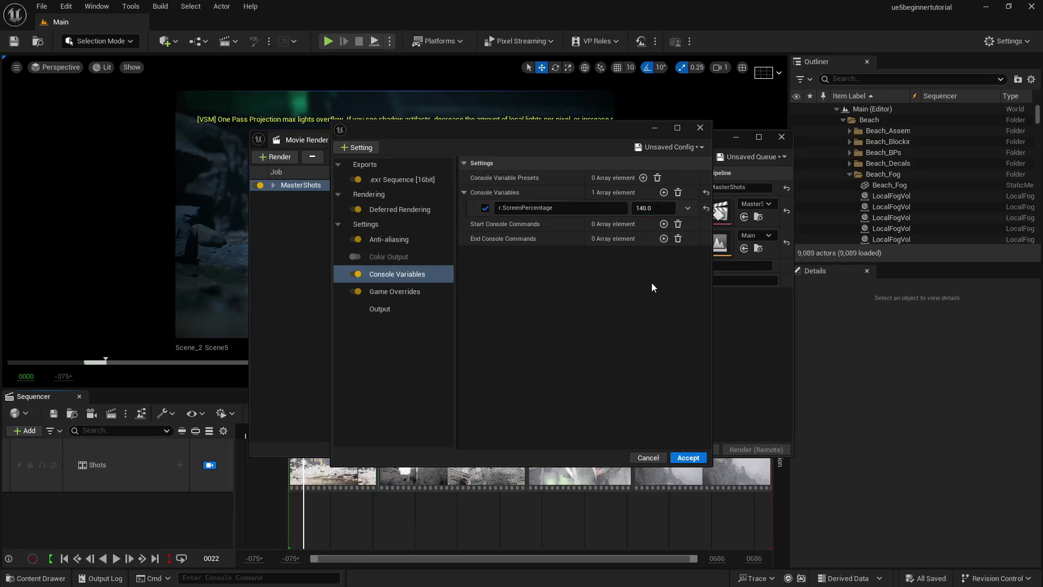
# Add a second console variable, r.DepthOfFieldQuality, with a value of 3
pyautogui.click(663, 192)
pyautogui.click(564, 225)
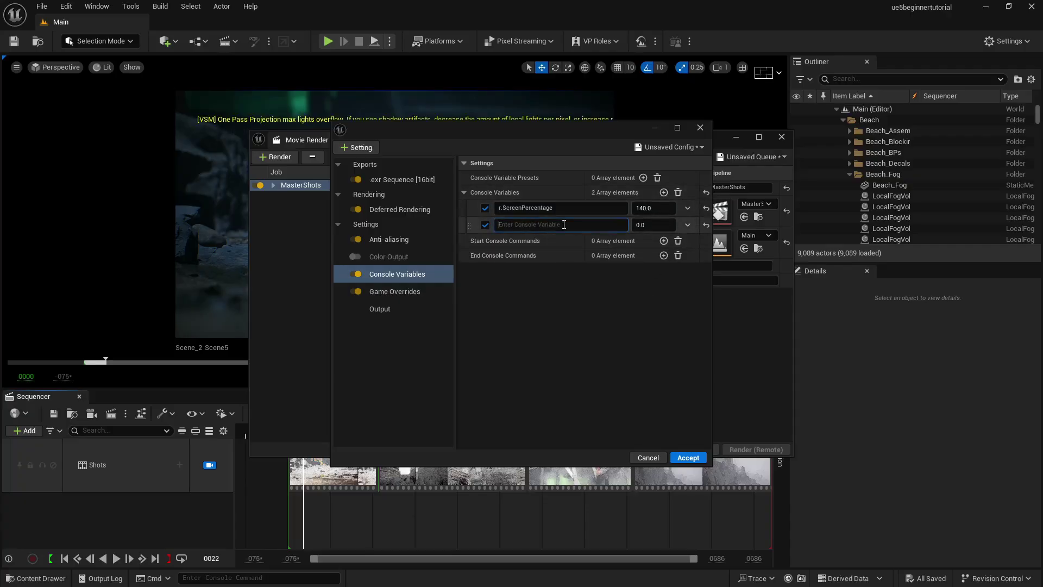
pyautogui.write('r.depth')
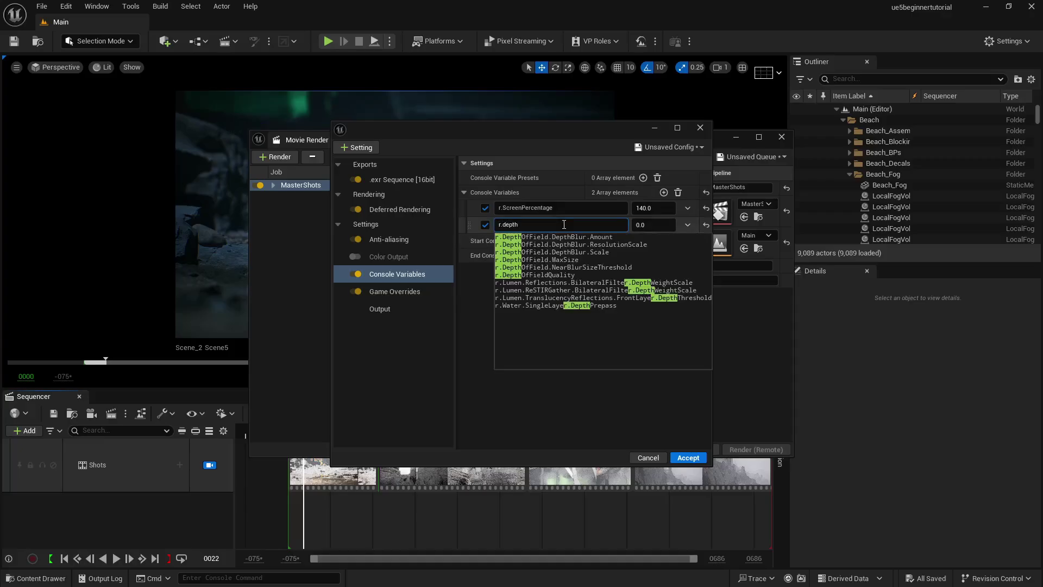
pyautogui.press('Down')
pyautogui.press('Down')
pyautogui.press('Down')
pyautogui.press('Down')
pyautogui.press('Down')
pyautogui.press('Down')
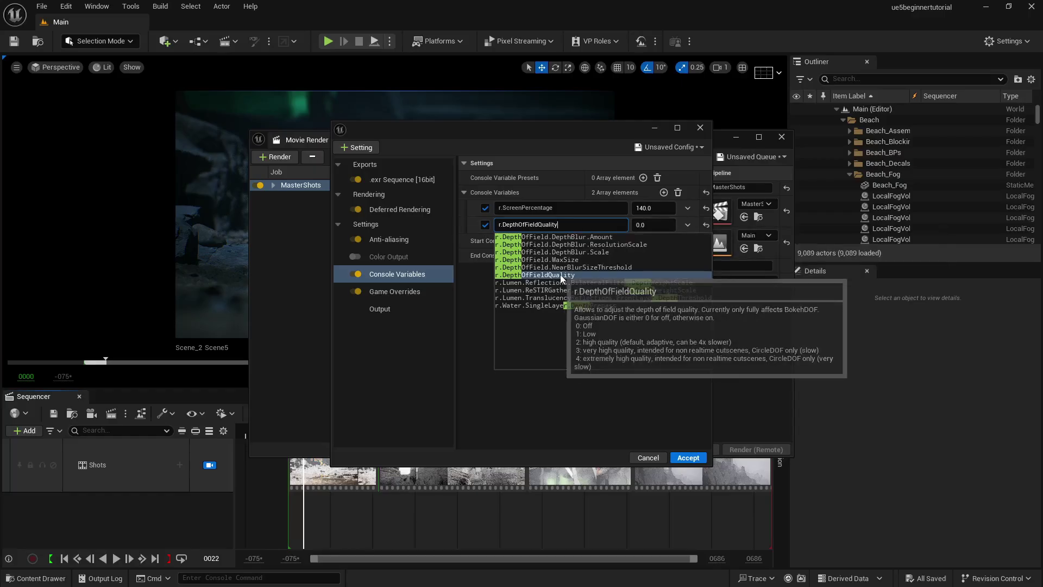
pyautogui.click(646, 224)
pyautogui.click(651, 225)
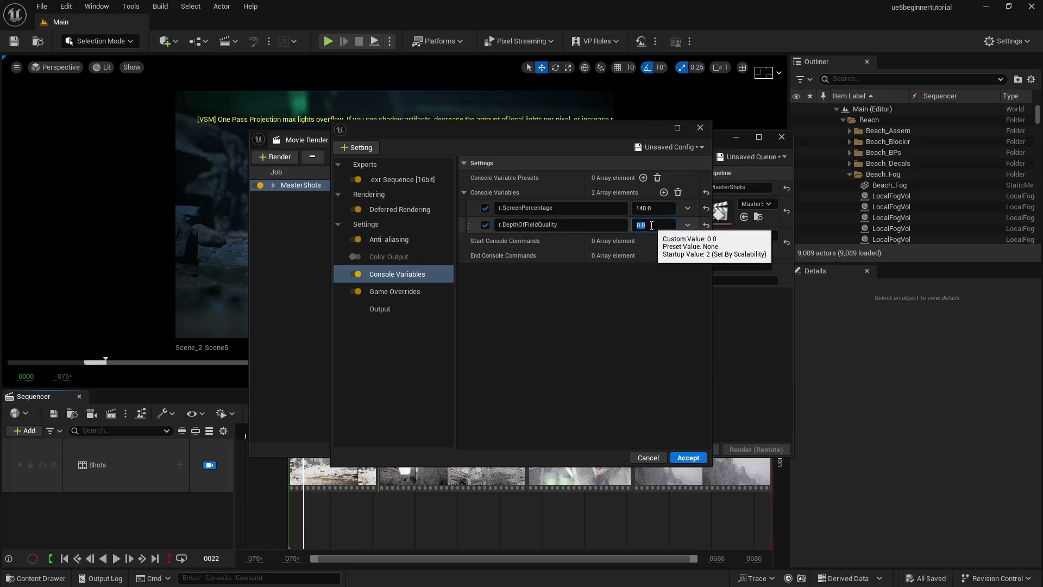
pyautogui.write('3')
pyautogui.press('Return')
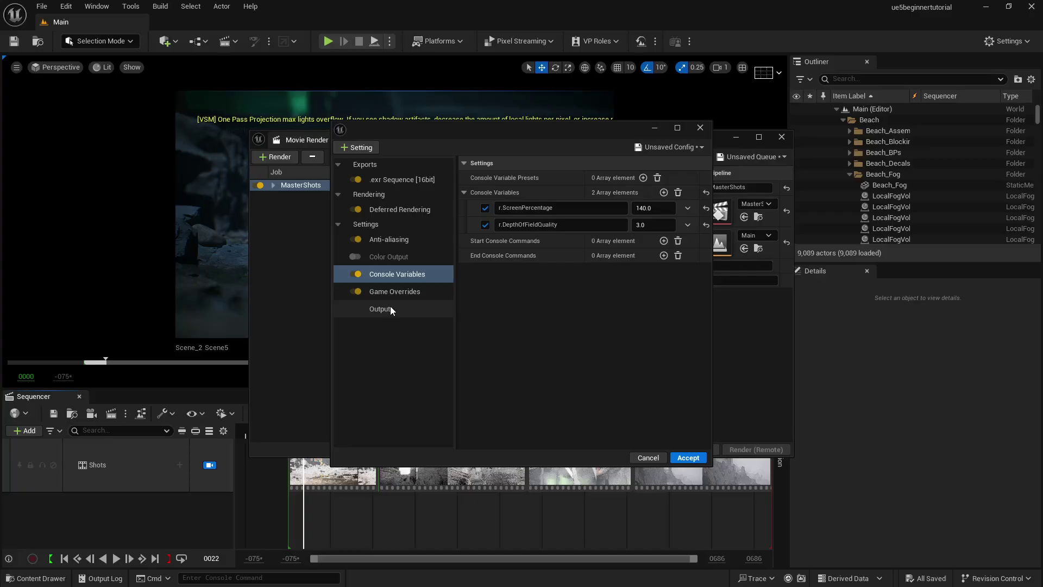
# Check the Temporal Sample Count in the Anti-aliasing setting
pyautogui.click(407, 239)
pyautogui.click(620, 194)
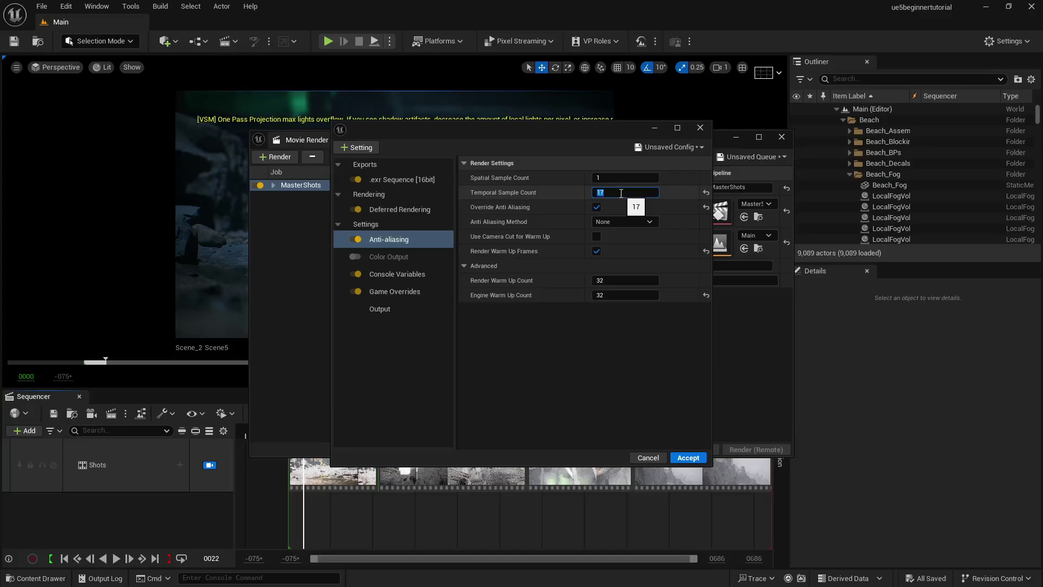
# Create a folder named Render inside the ue5beginnertutorial project folder and choose it as the Output Directory
pyautogui.click(395, 311)
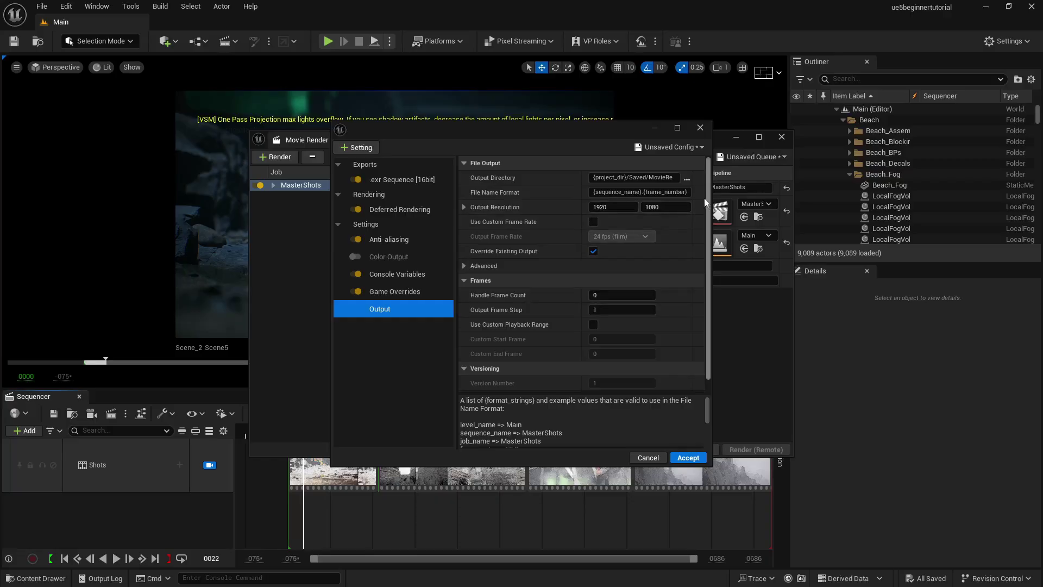
pyautogui.click(689, 179)
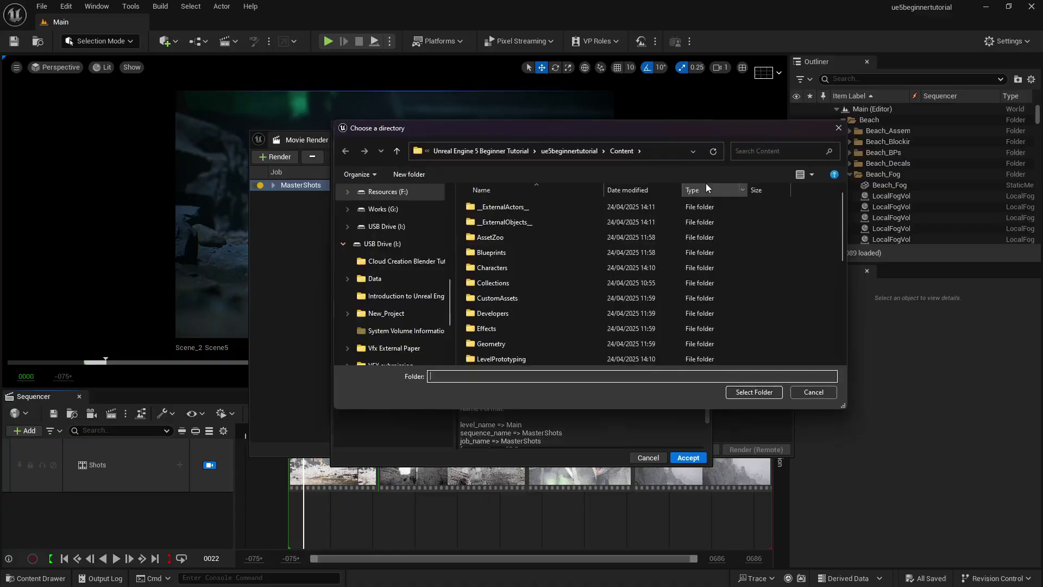
pyautogui.click(425, 176)
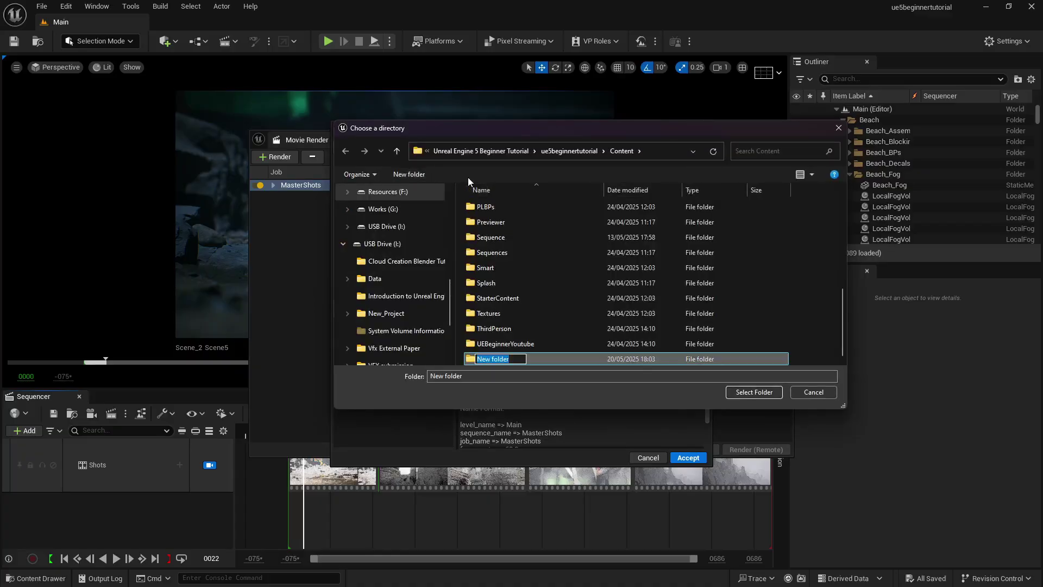
pyautogui.click(560, 361)
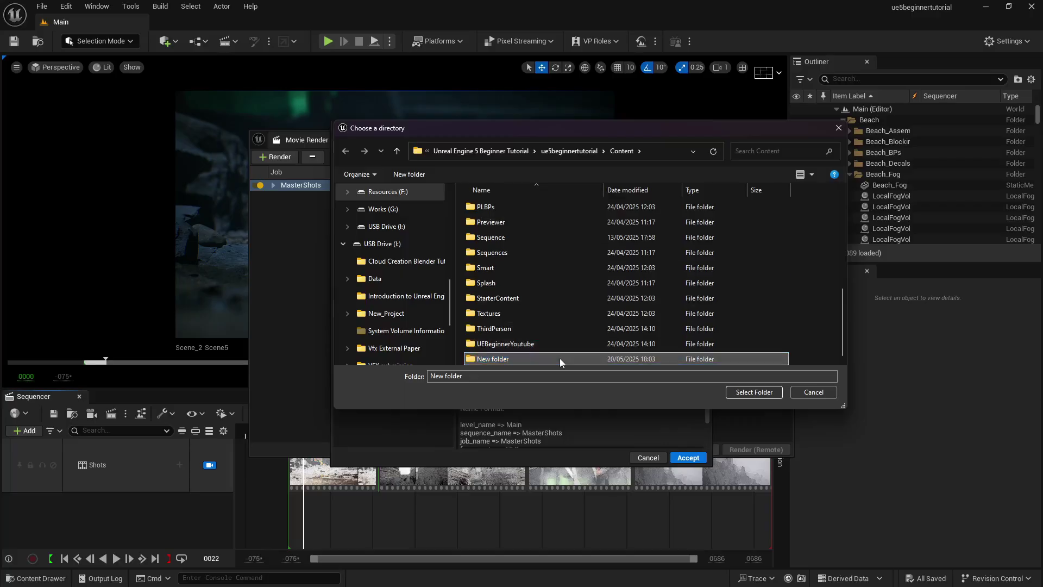
pyautogui.scroll(1, 556, 356)
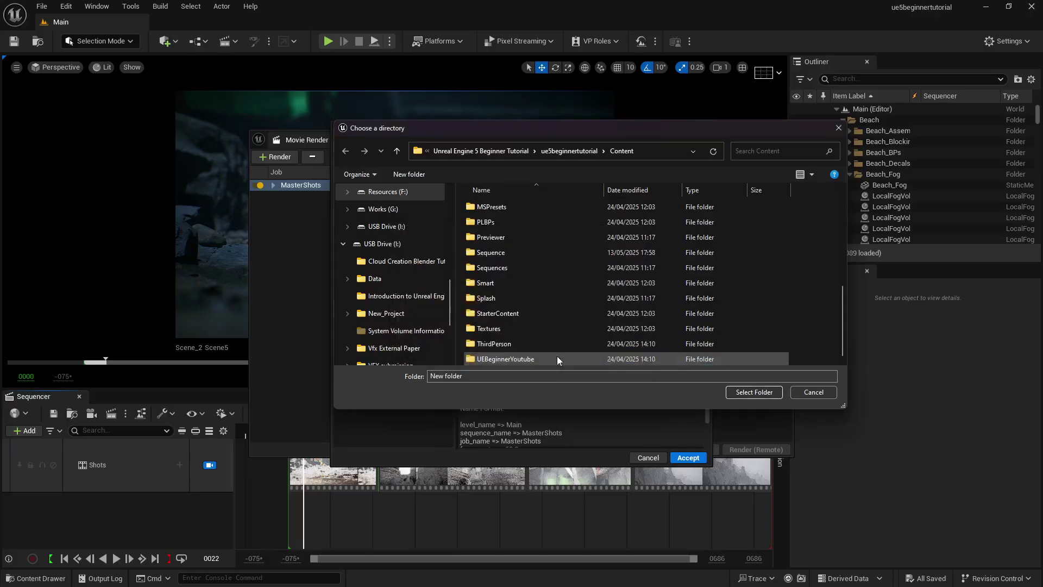
pyautogui.click(563, 152)
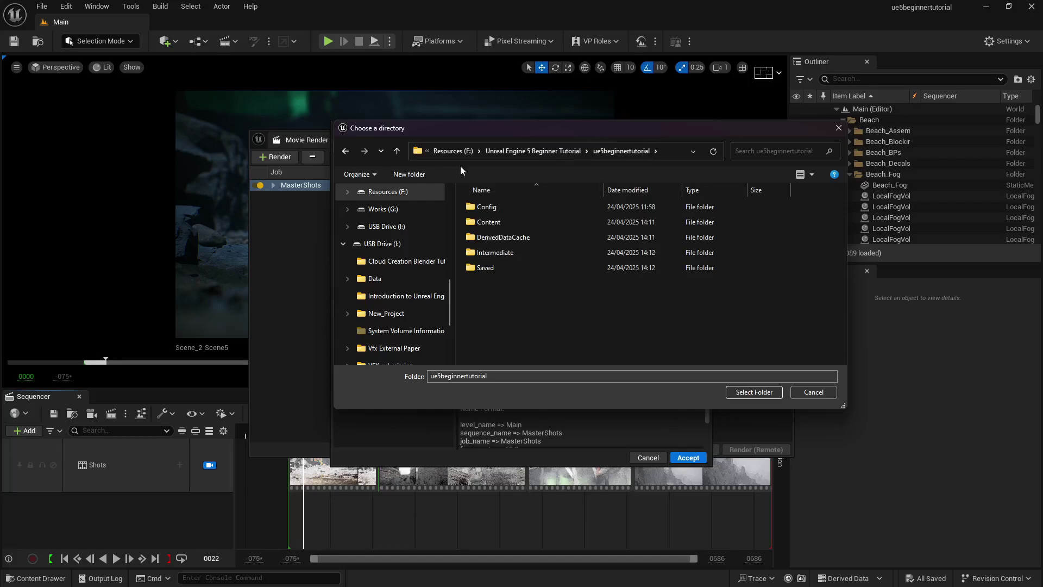
pyautogui.click(401, 174)
pyautogui.write('Render')
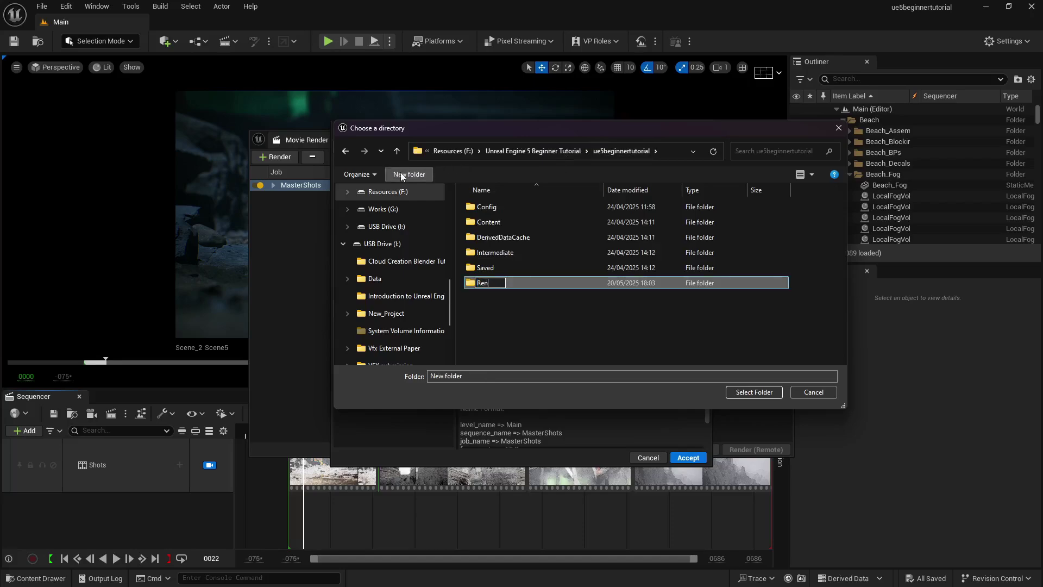
pyautogui.press('Return')
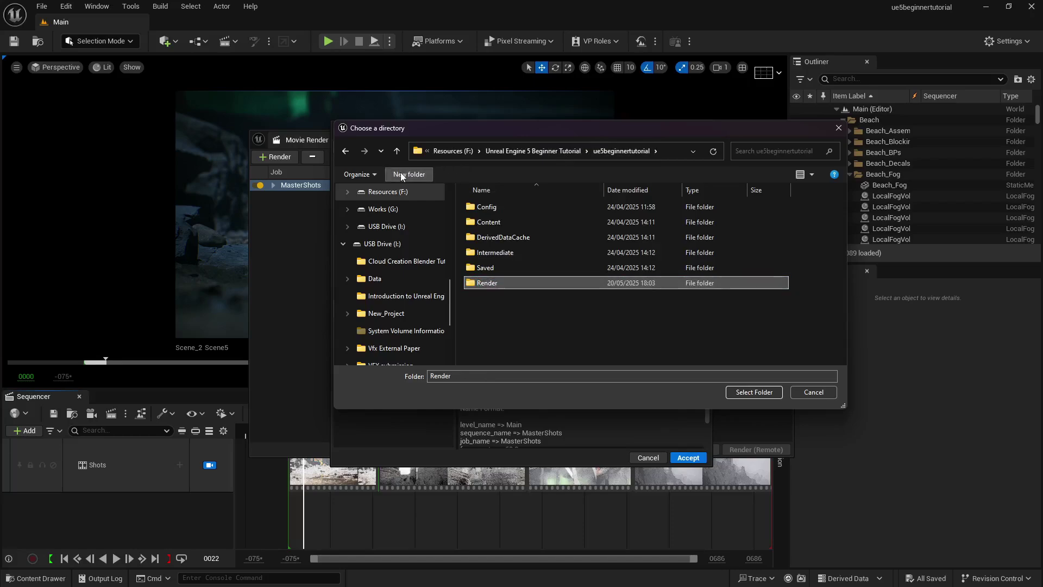
pyautogui.doubleClick(575, 282)
pyautogui.click(754, 392)
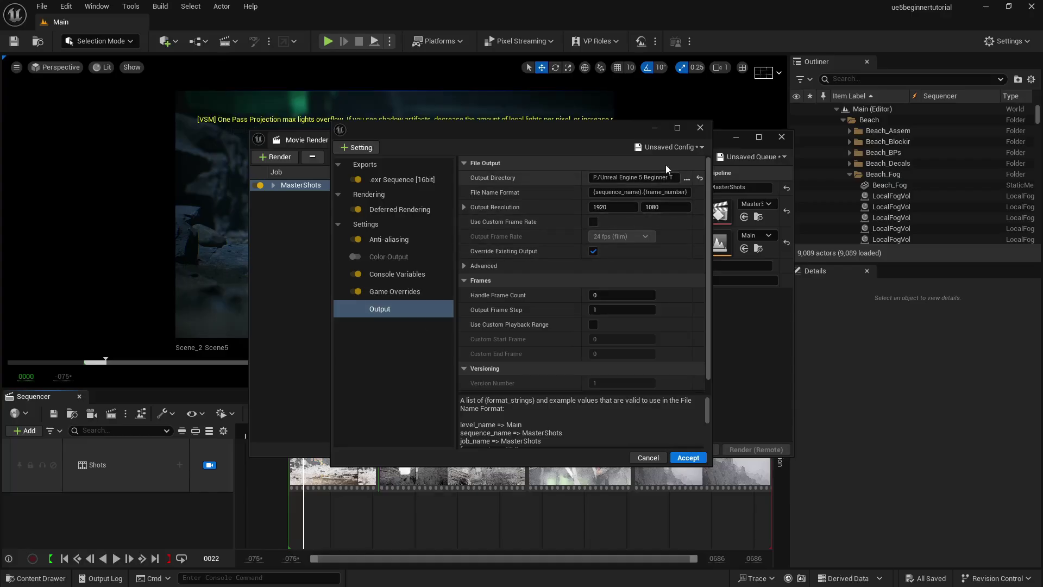
# Save the render configuration as a preset named FinalRenderCofigMRQ in the Content folder and accept the settings
pyautogui.click(666, 146)
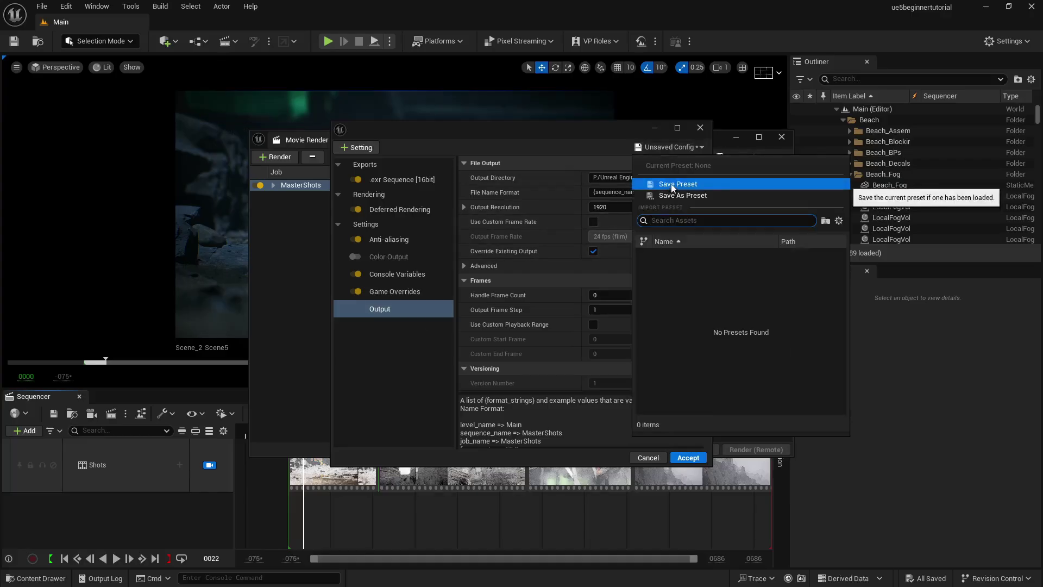
pyautogui.click(668, 186)
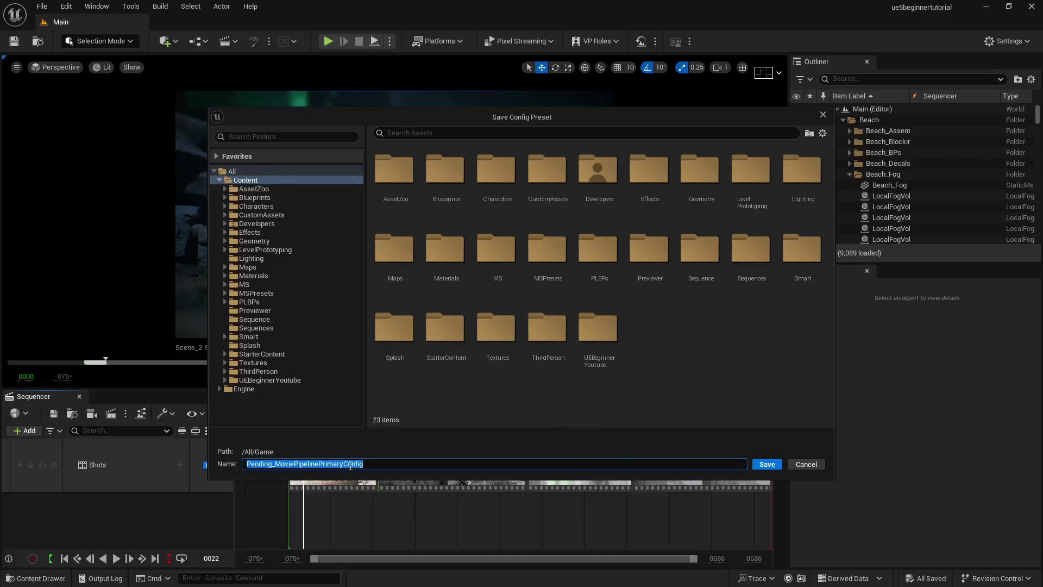
pyautogui.write('FinalRenderCofigM')
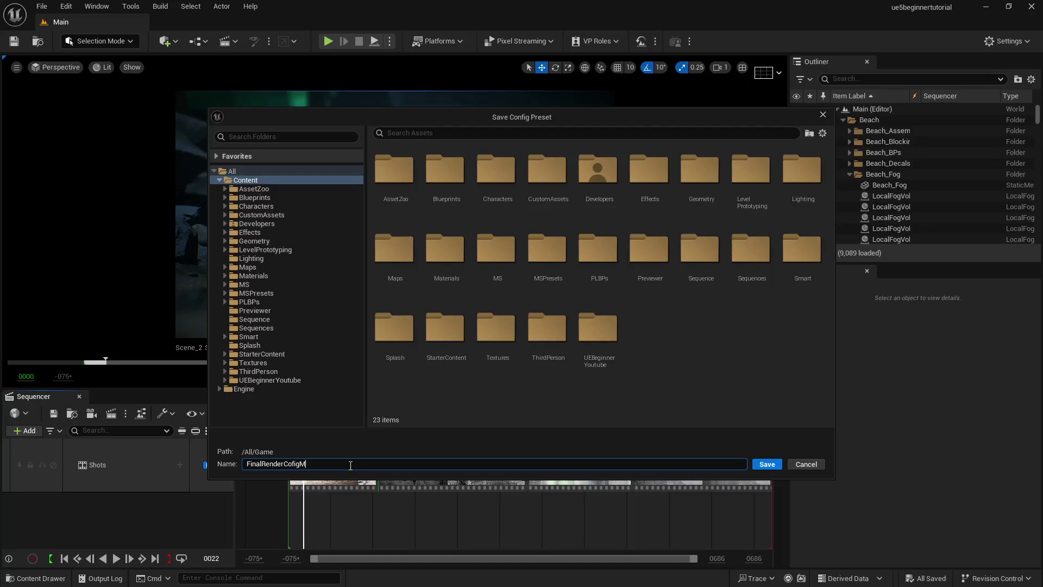
pyautogui.write('RQ')
pyautogui.press('Return')
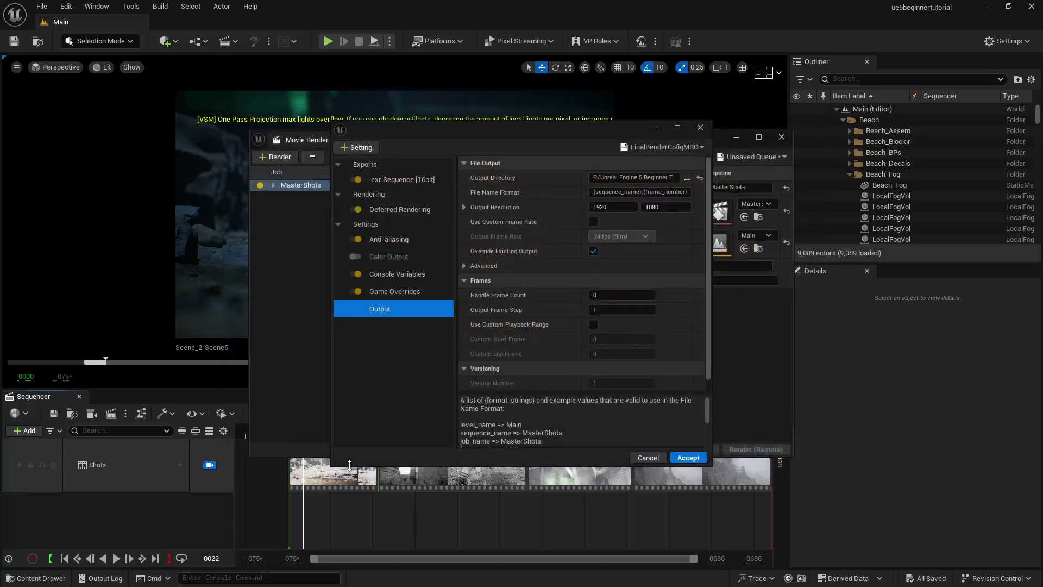
pyautogui.click(687, 458)
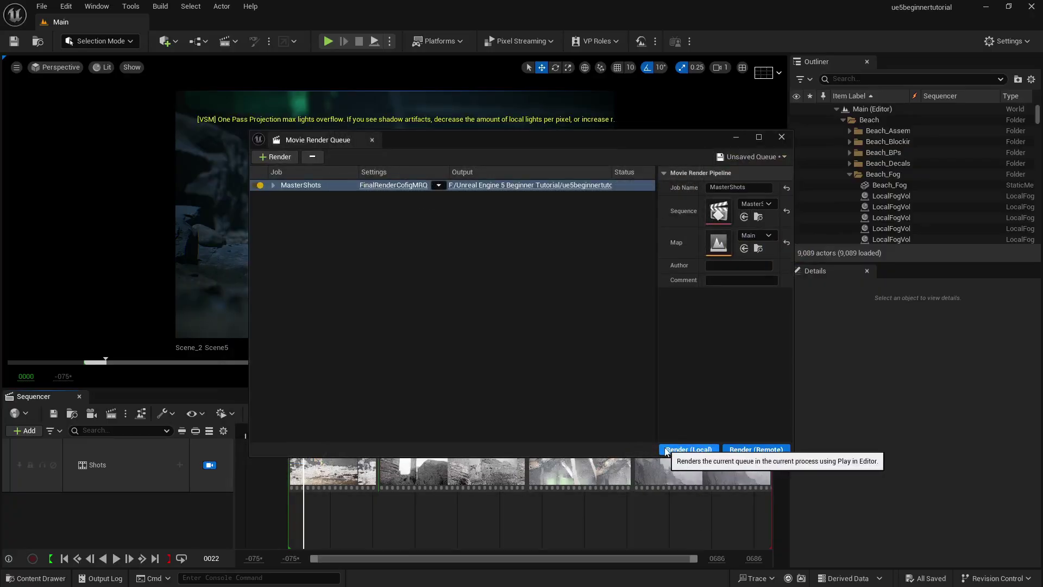